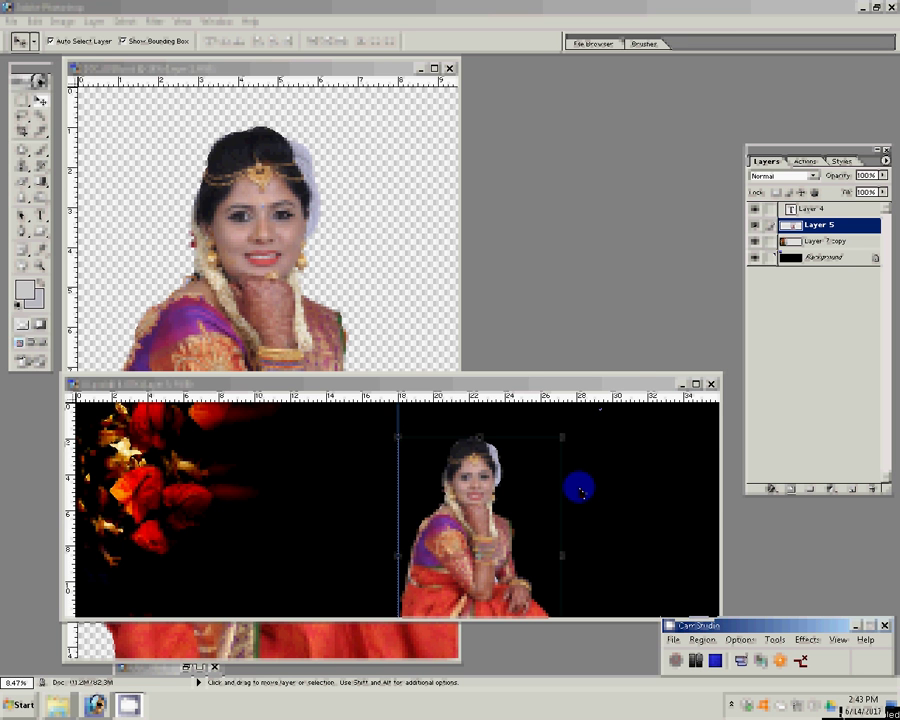
Duplicate the bride's Layer 5 in 02.psd using Layer > Duplicate Layer.
click(531, 60)
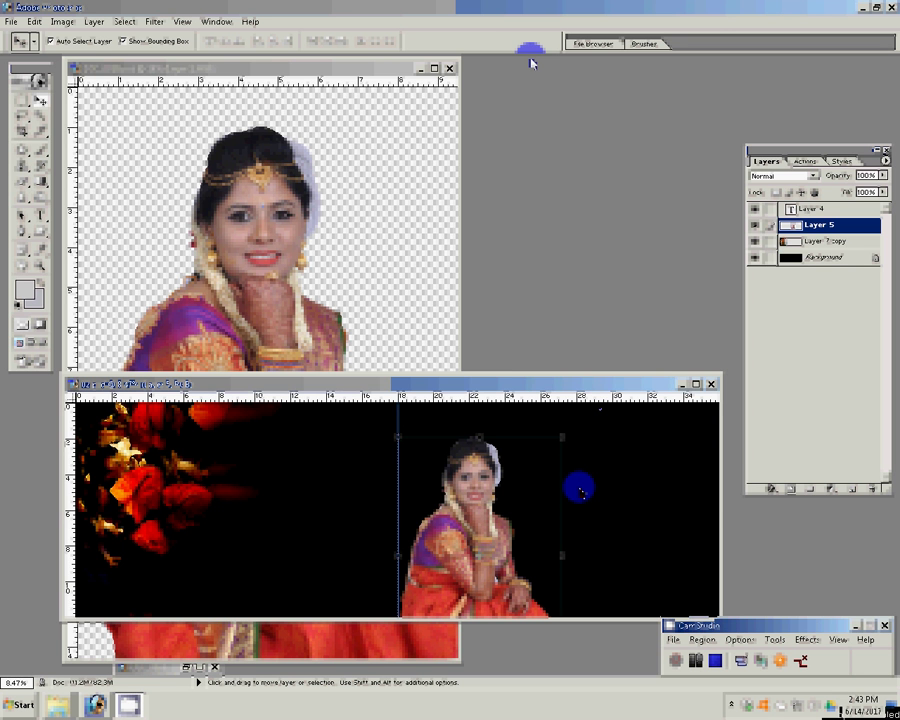
click(96, 21)
click(115, 54)
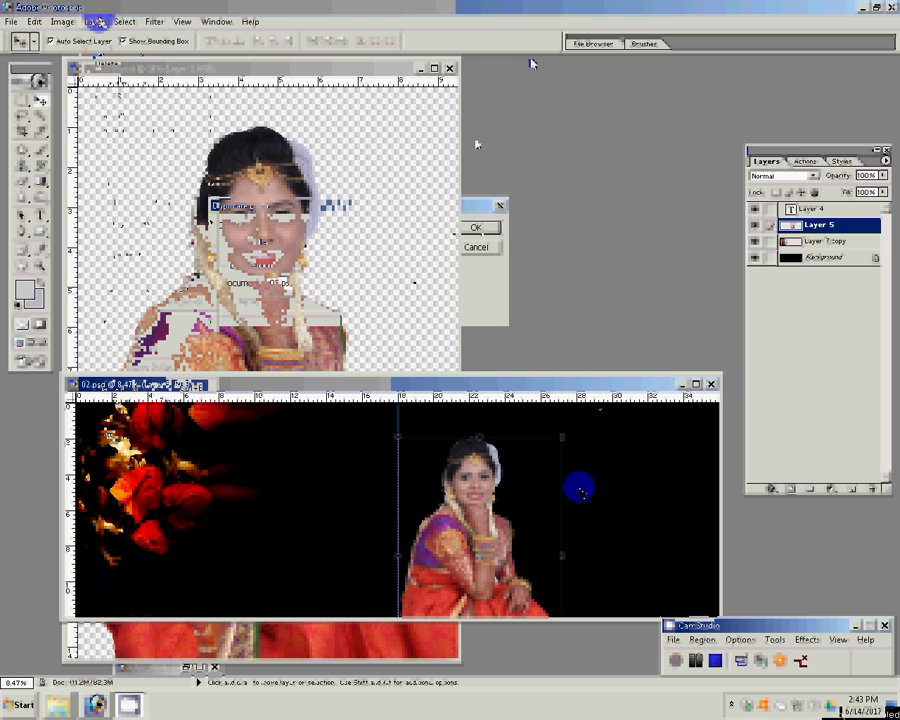
click(477, 228)
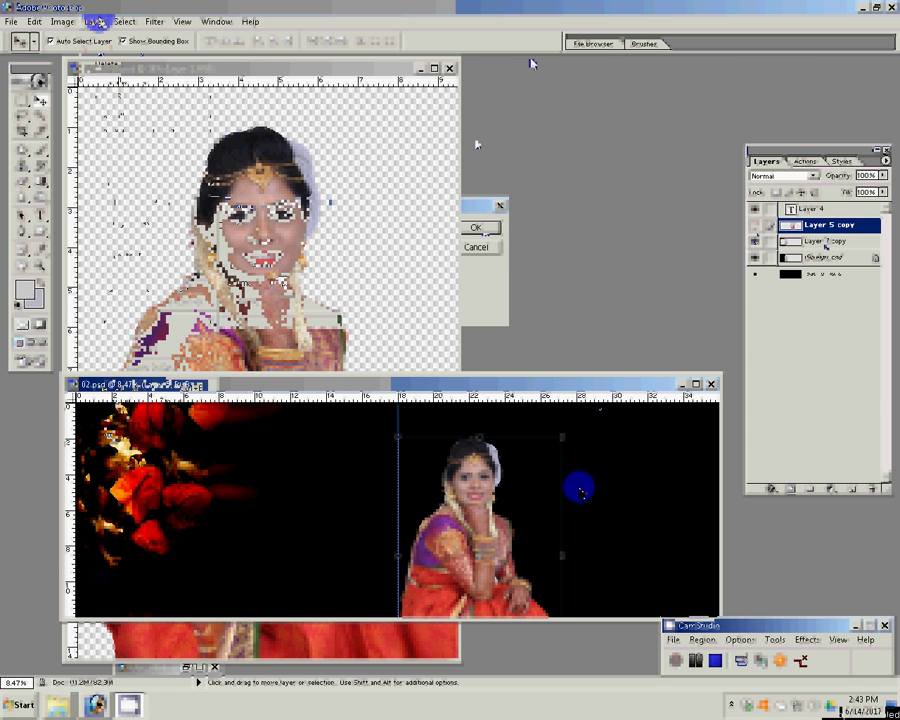
Select the original Layer 5 and set its blend mode to Multiply.
click(826, 243)
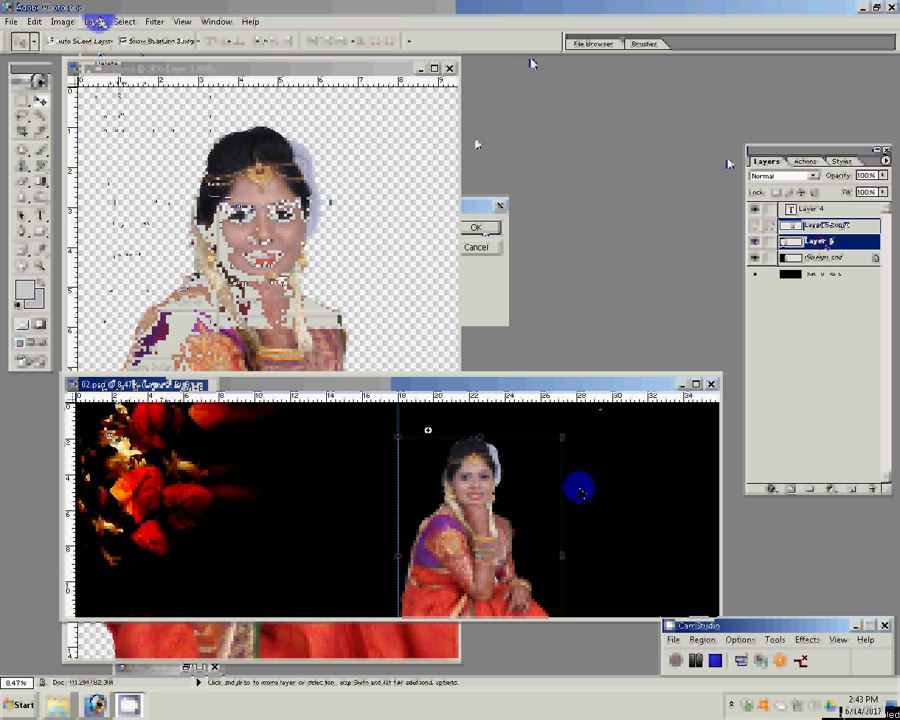
click(322, 466)
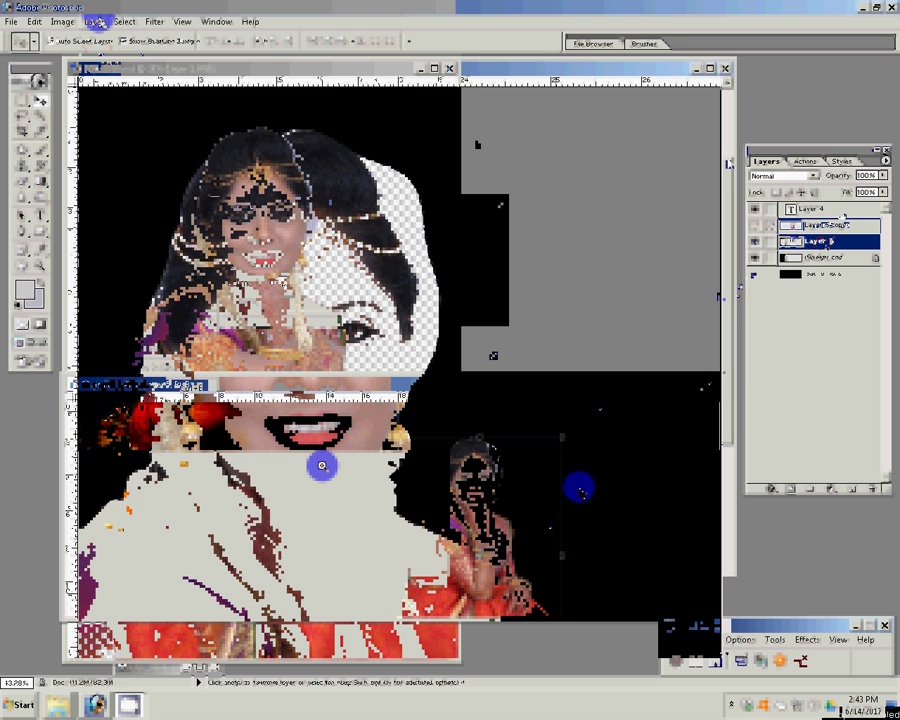
click(800, 175)
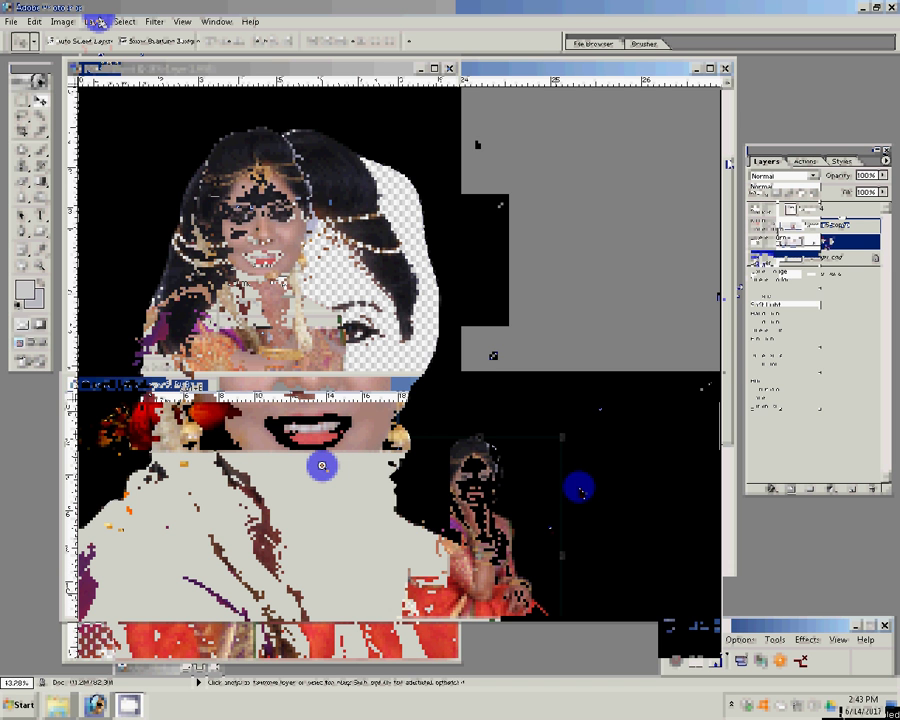
key(Down)
key(Down)
key(Down)
key(Return)
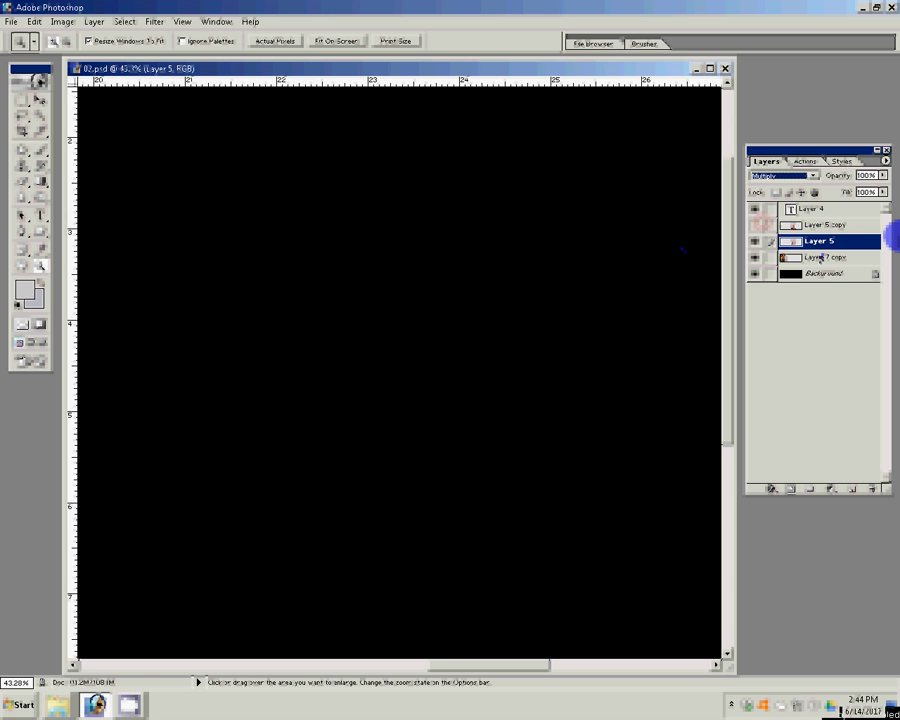
Try a lighter blend mode on Layer 5, then set its Levels white point from the light headcloth.
key(Down)
key(Down)
key(Down)
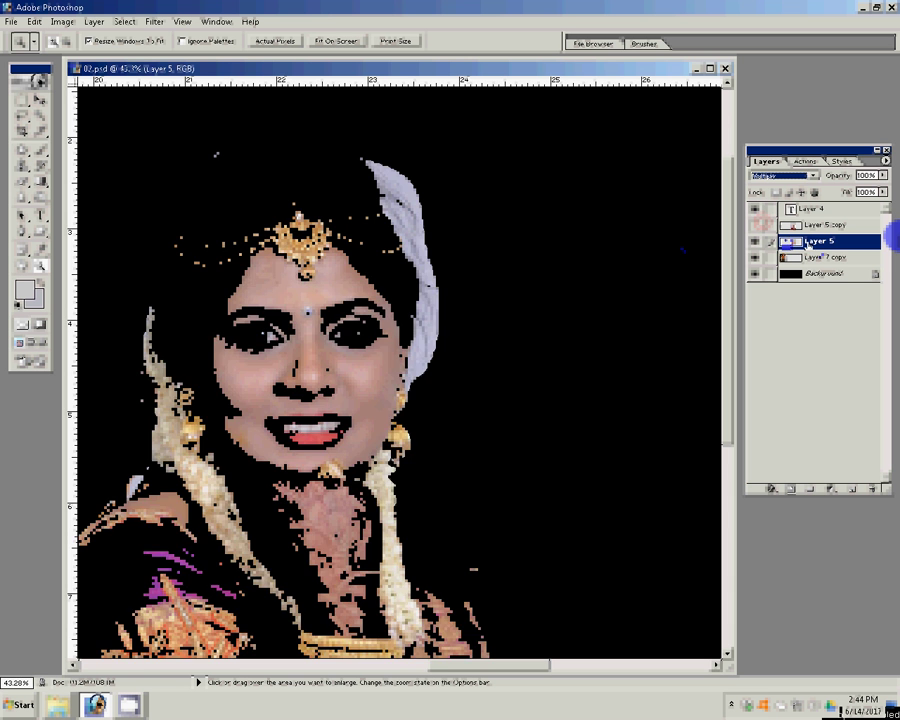
key(ctrl+l)
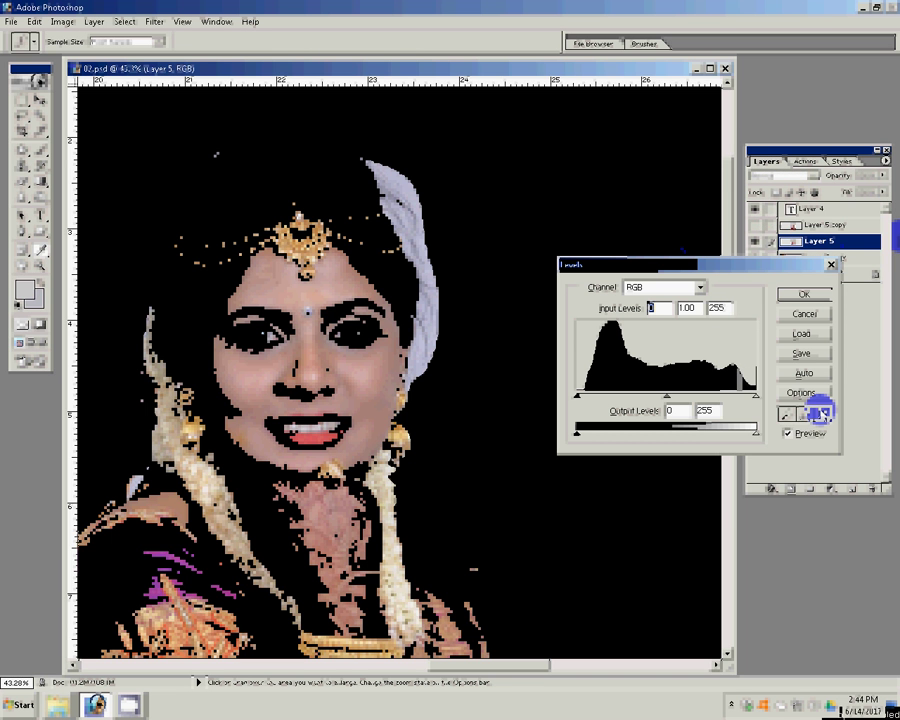
click(822, 412)
click(416, 245)
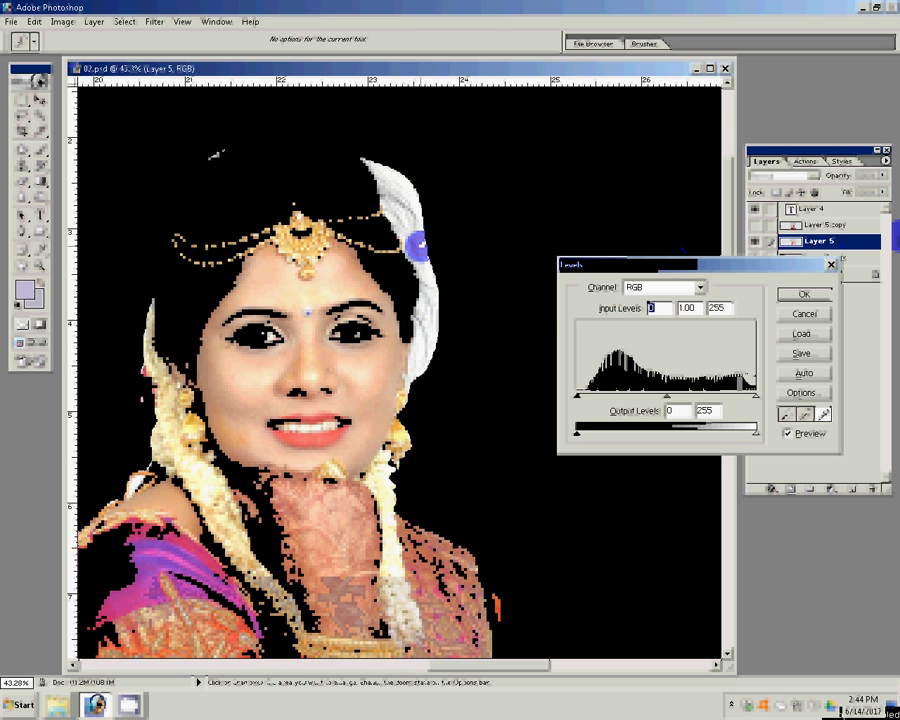
click(815, 292)
Return Layer 5 to Multiply blending.
click(778, 176)
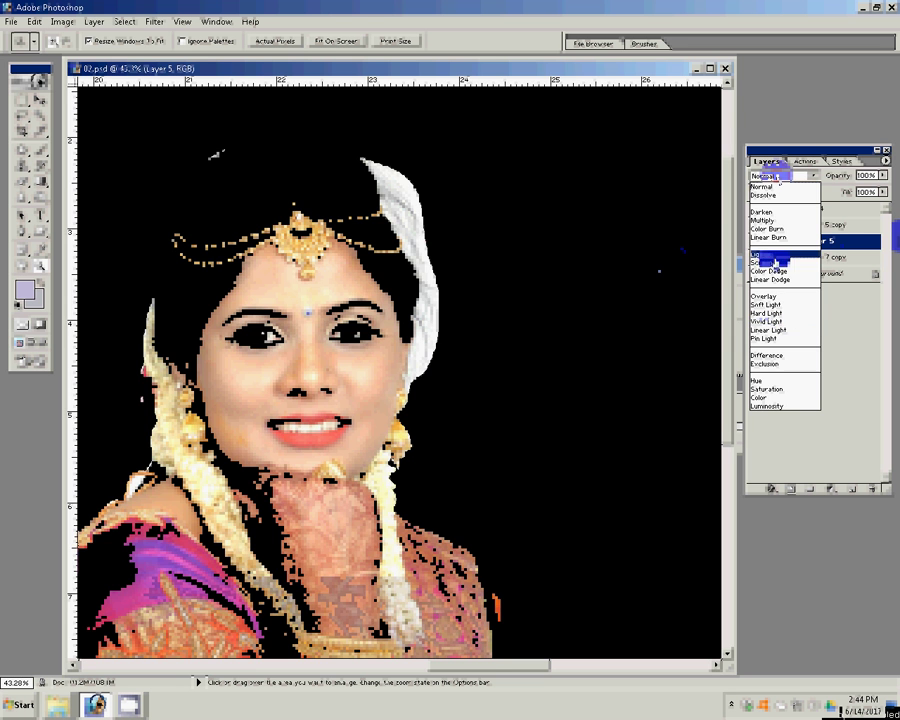
click(766, 221)
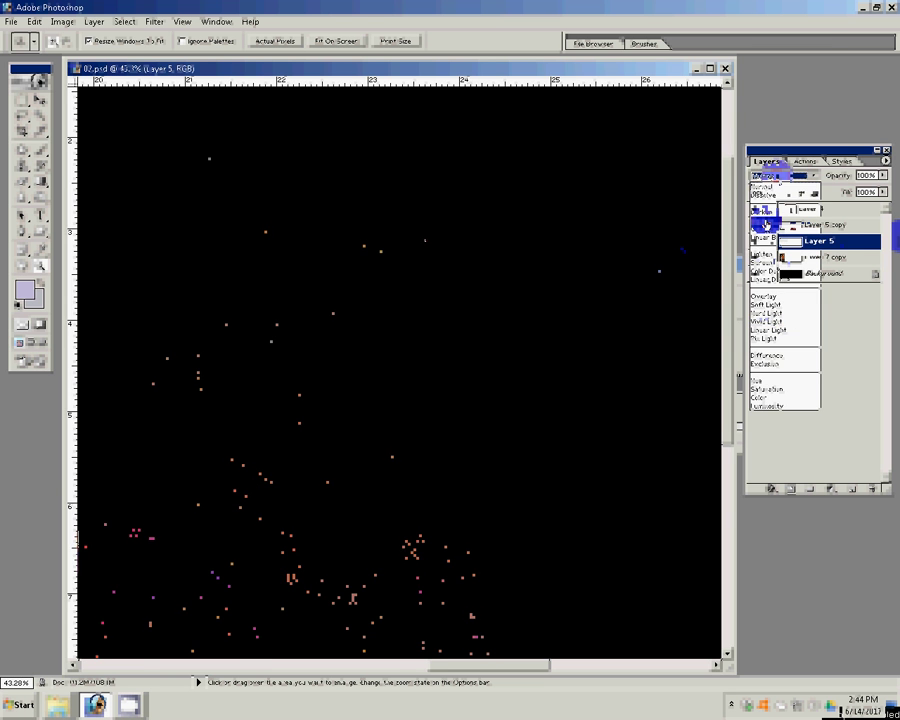
click(776, 226)
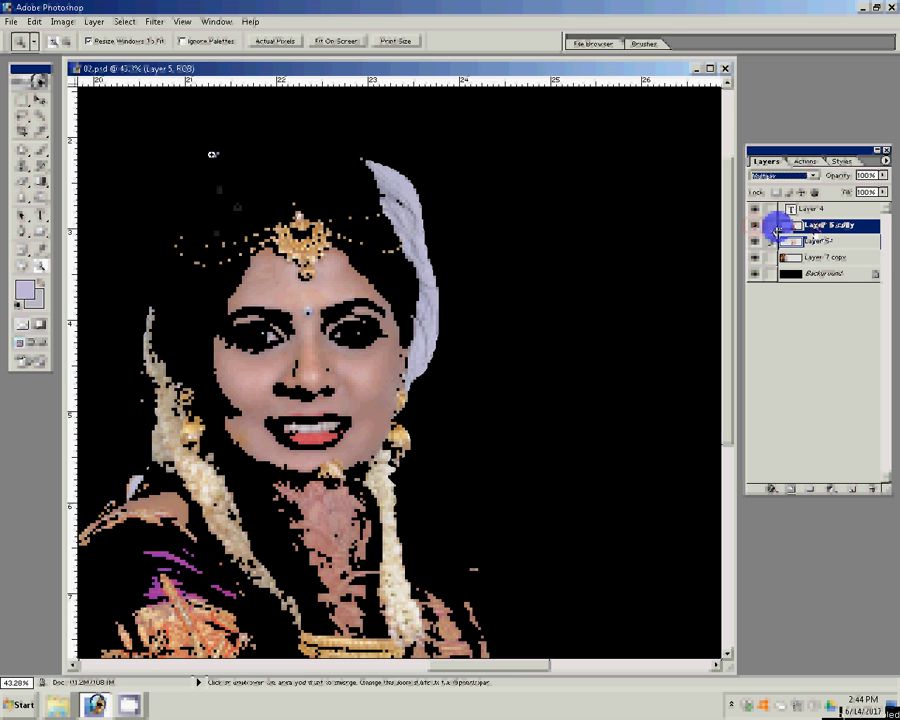
Erase the veil fringe beside the hair on Layer 5 copy with a 100% Eraser, size 80 then 60.
key(e)
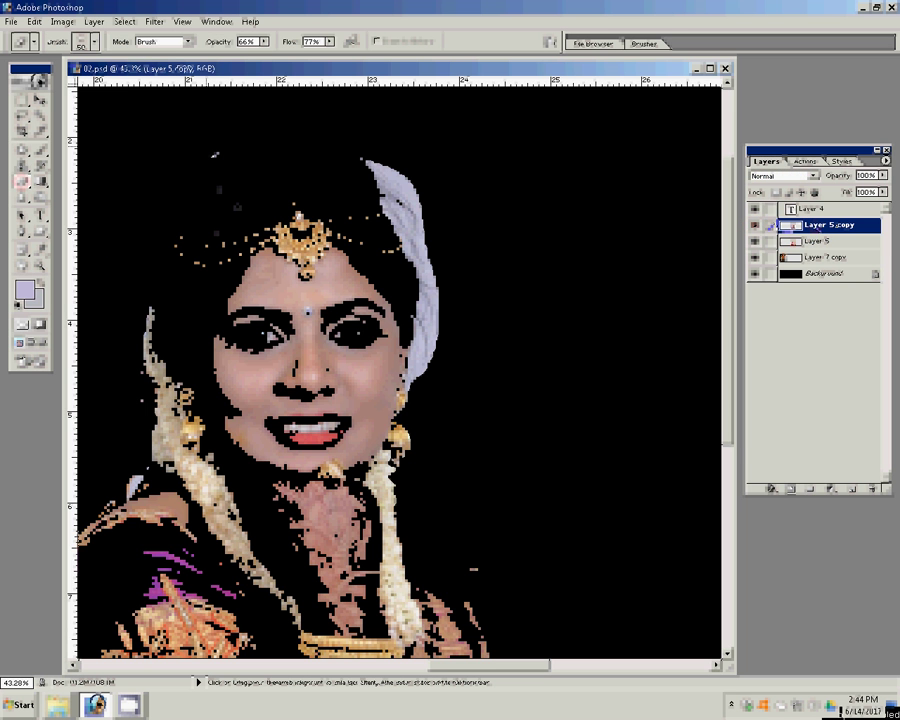
click(20, 182)
drag(265, 42, 328, 60)
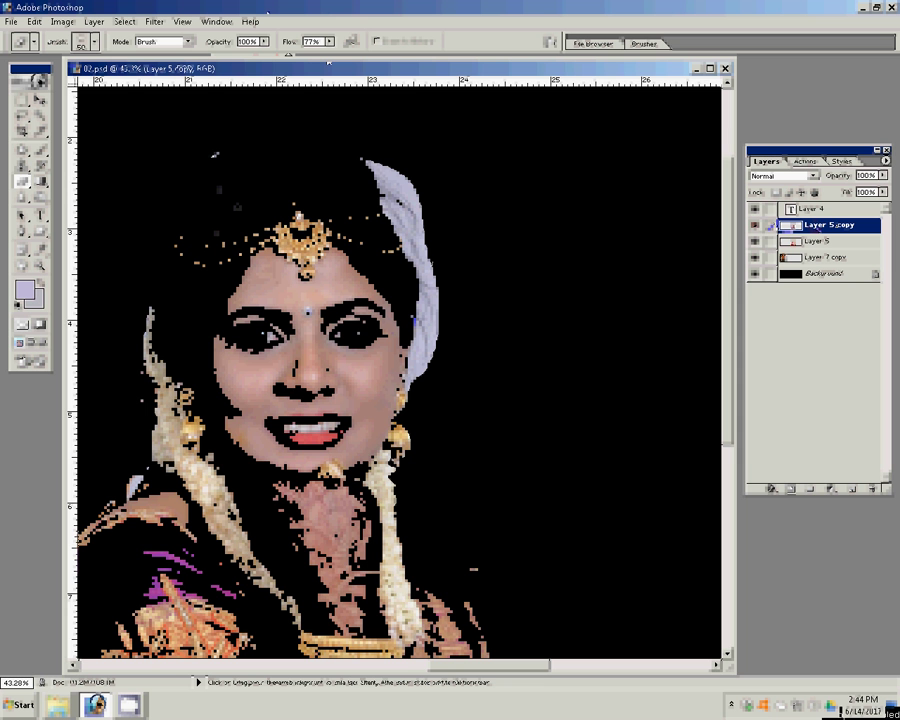
key(bracketright)
key(bracketright)
key(bracketright)
mouse_move(367, 161)
mouse_down()
mouse_move(403, 199)
mouse_move(405, 238)
mouse_up()
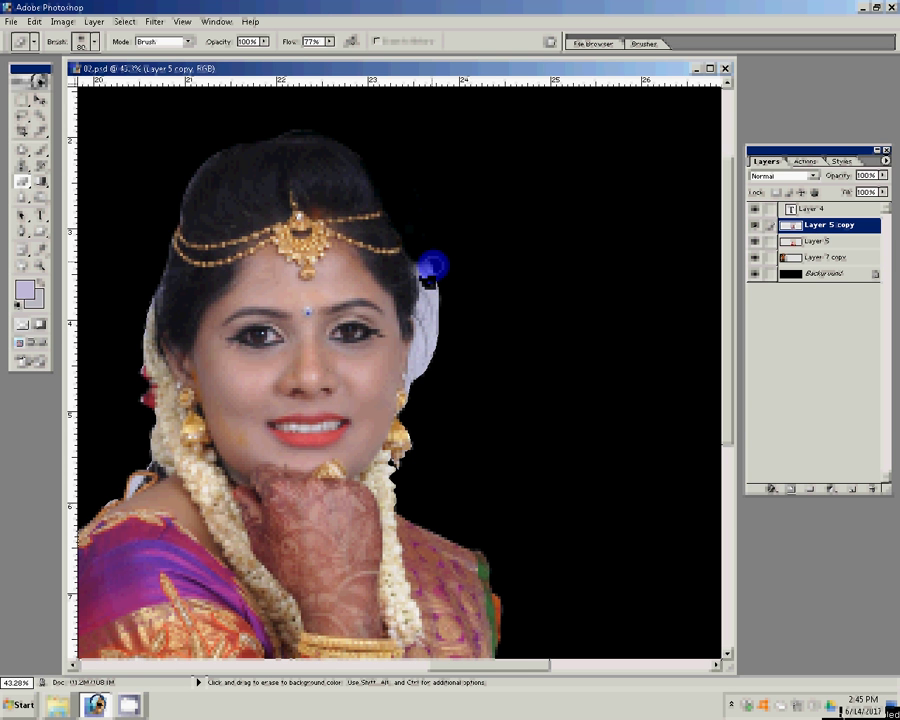
drag(427, 276, 430, 312)
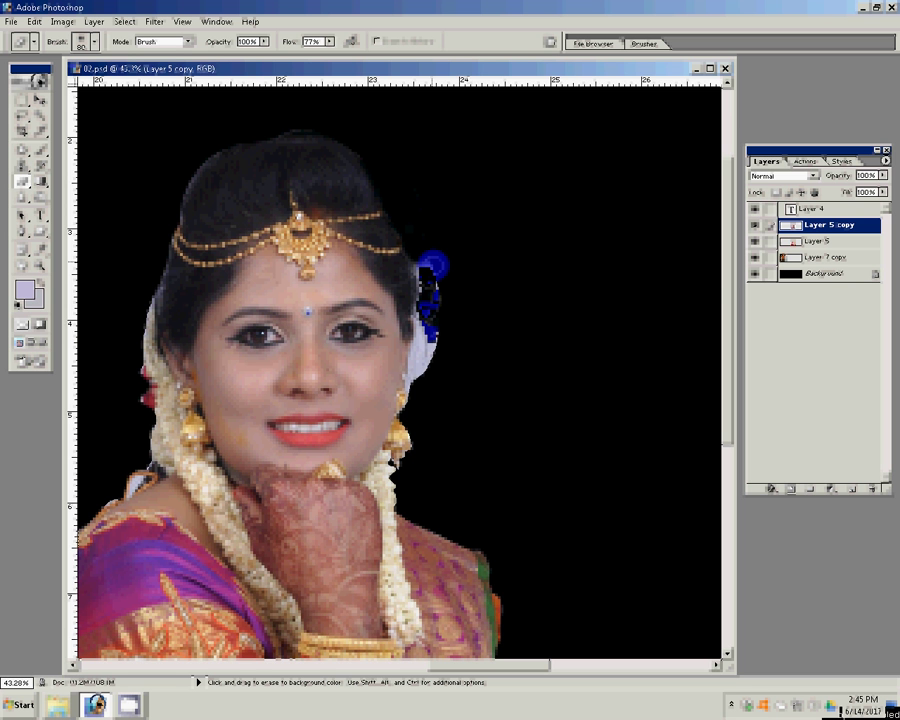
drag(425, 340, 418, 376)
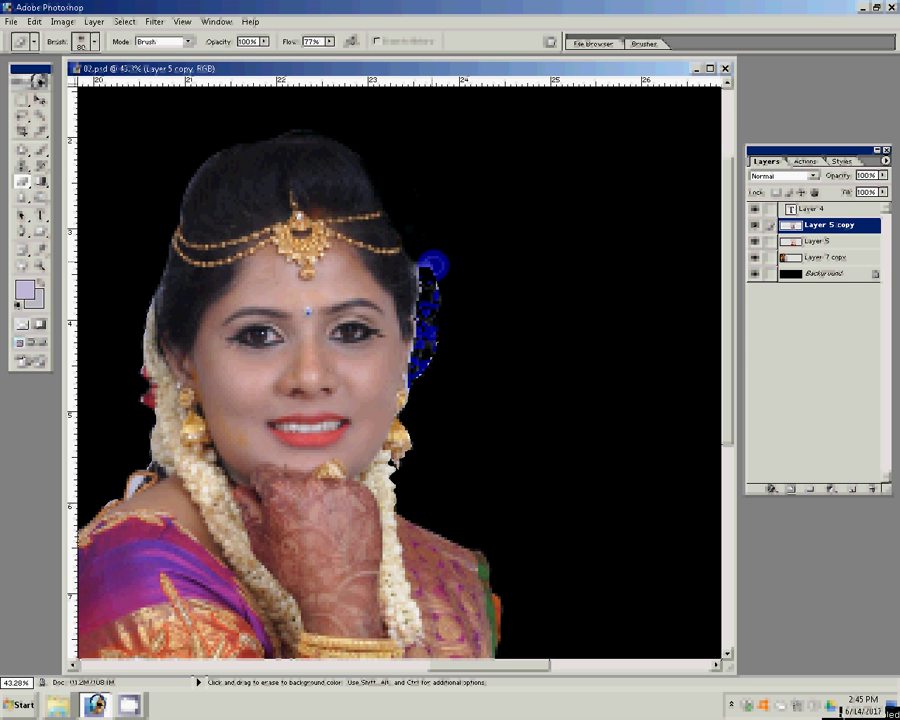
key(bracketleft)
key(bracketleft)
click(124, 492)
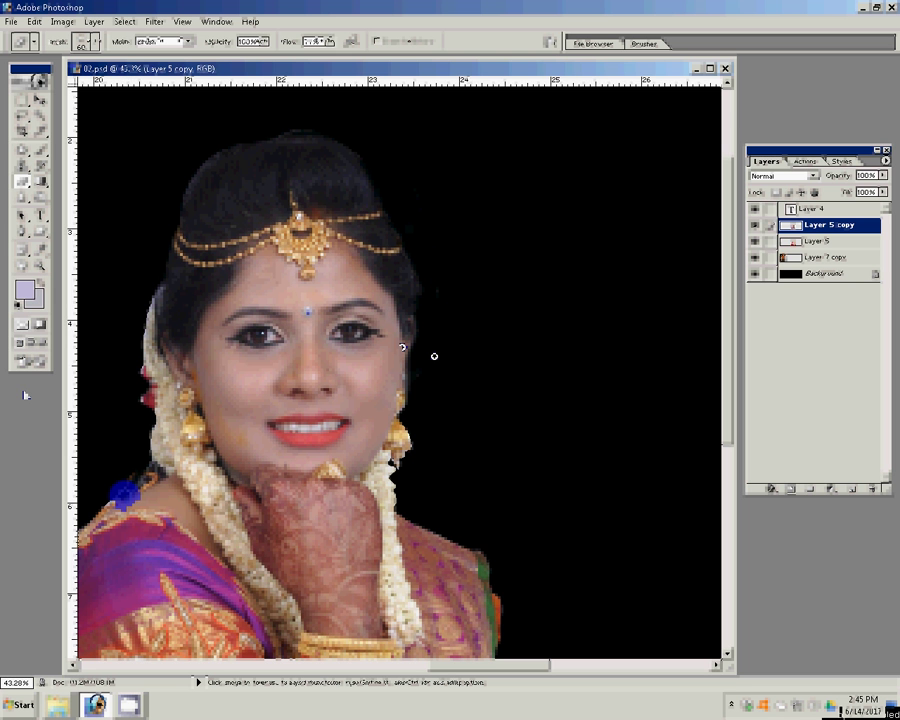
Fit the spread on screen and drag the second bride portrait into 02.psd as Layer 6.
key(z)
click(325, 42)
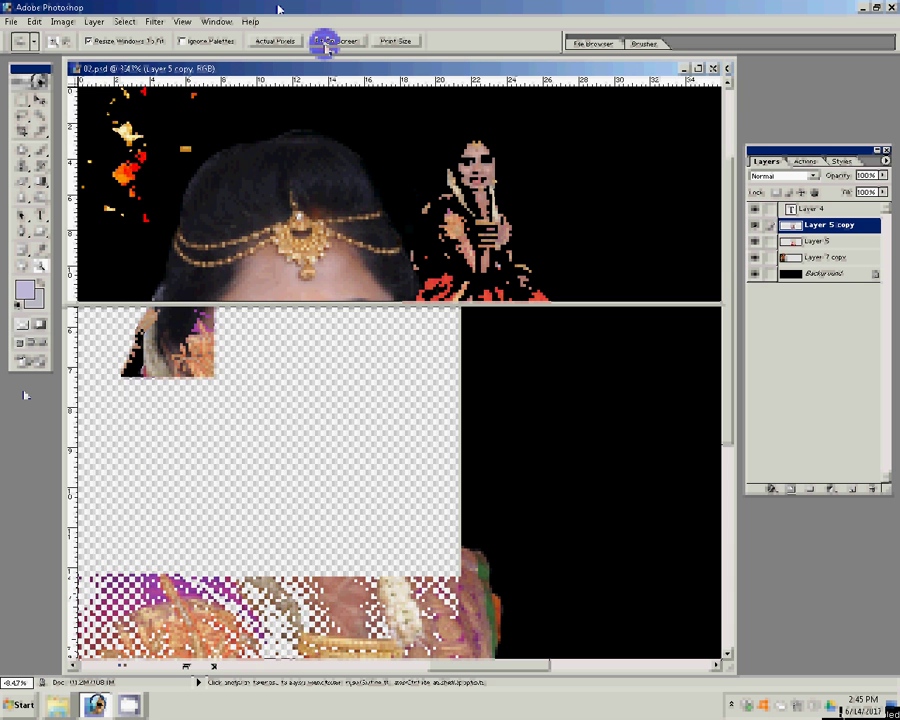
key(v)
click(370, 418)
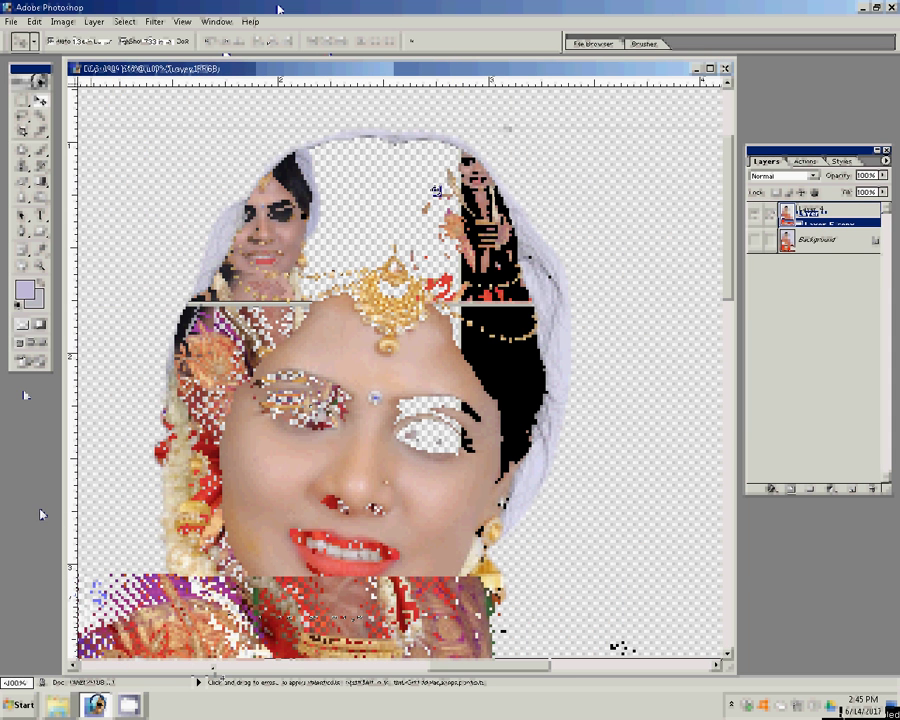
Zoom in on the spread and duplicate Layer 6 as Layer 6 copy.
key(c)
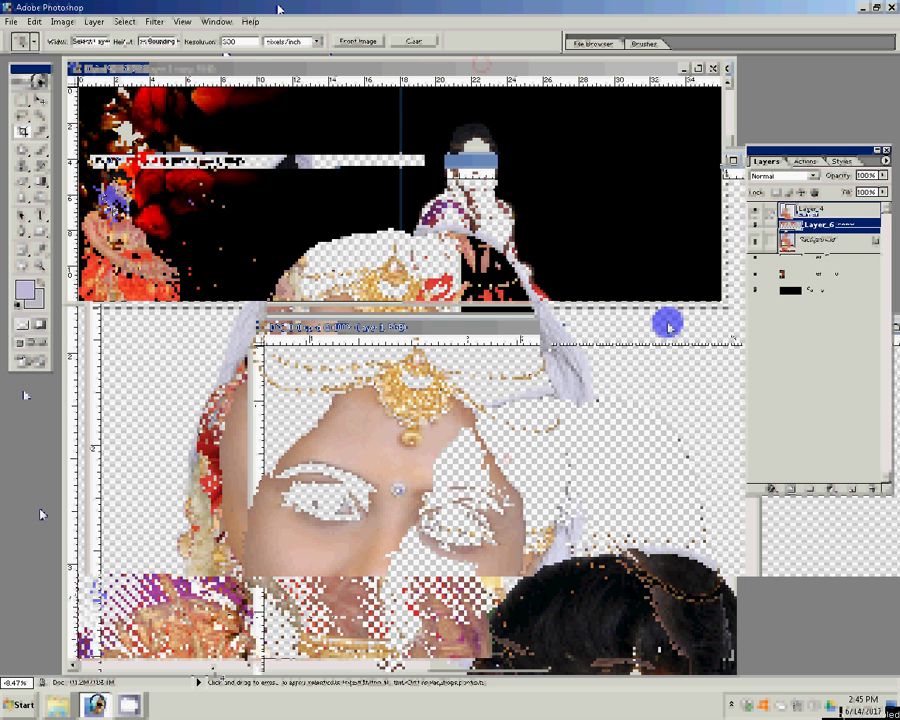
key(v)
key(z)
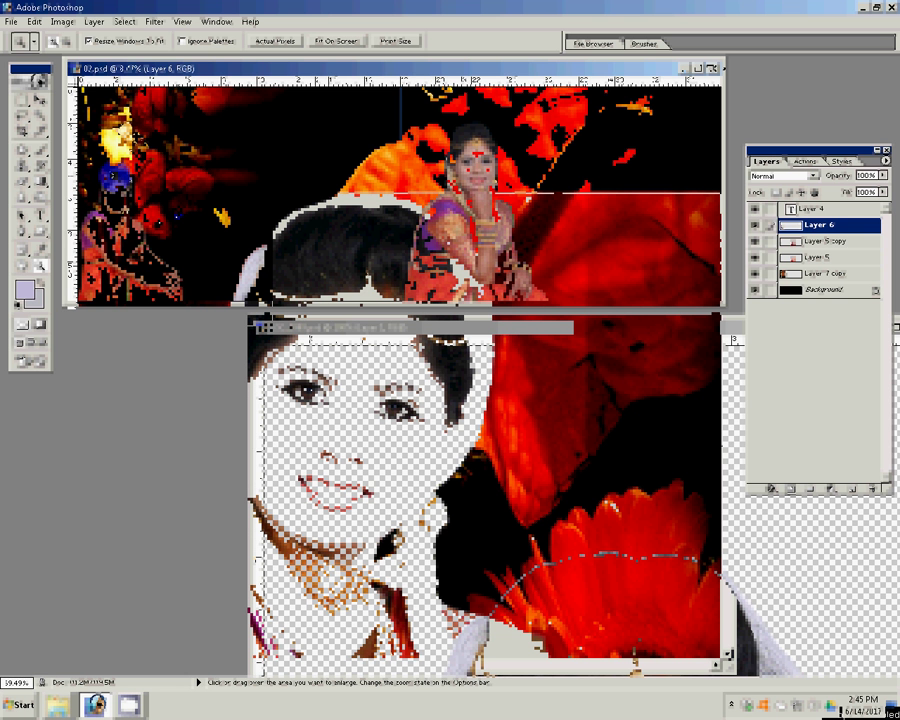
click(700, 318)
key(ctrl+j)
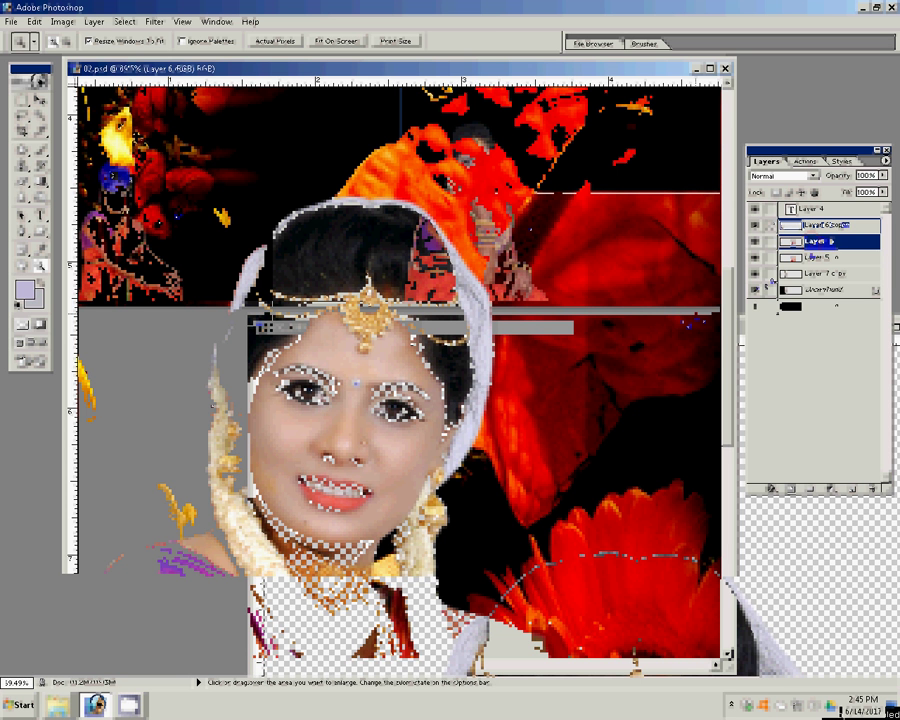
Close an unused Levels file browser, then set Layer 6's blend mode to Multiply.
key(ctrl+l)
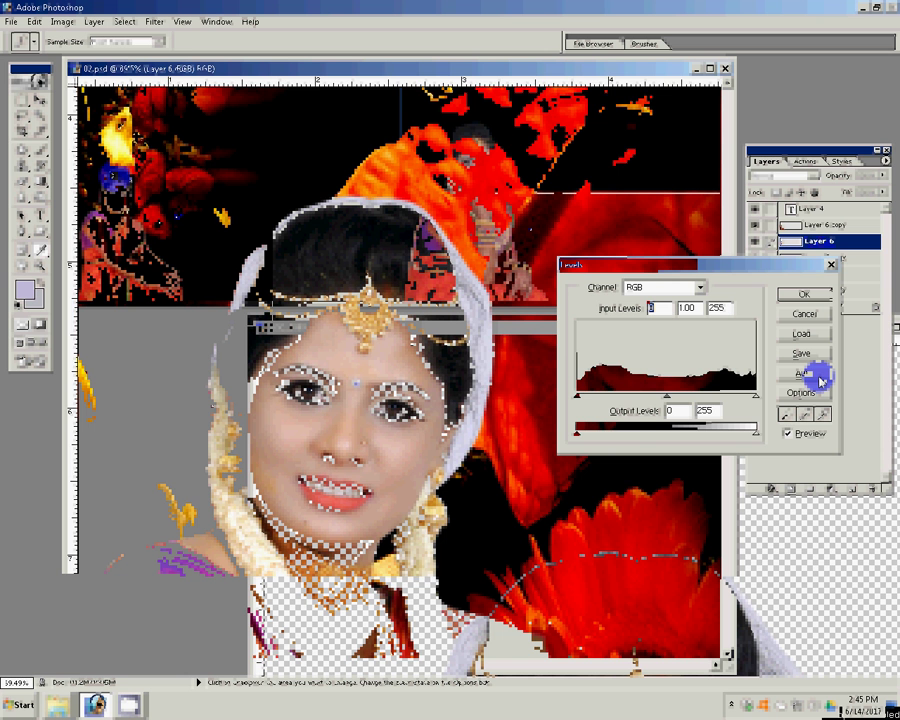
text(1)
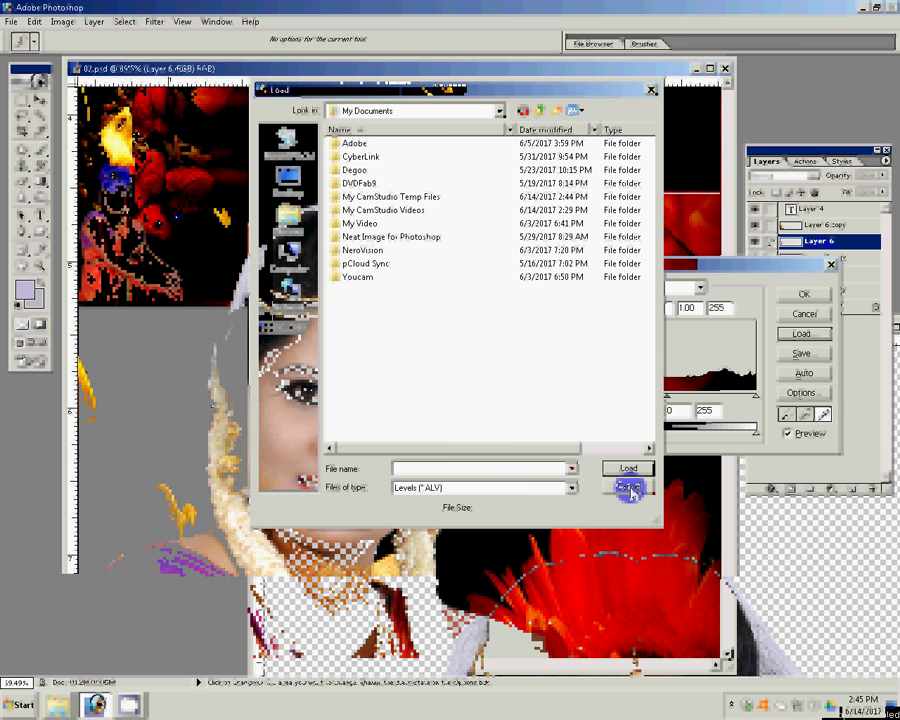
click(629, 487)
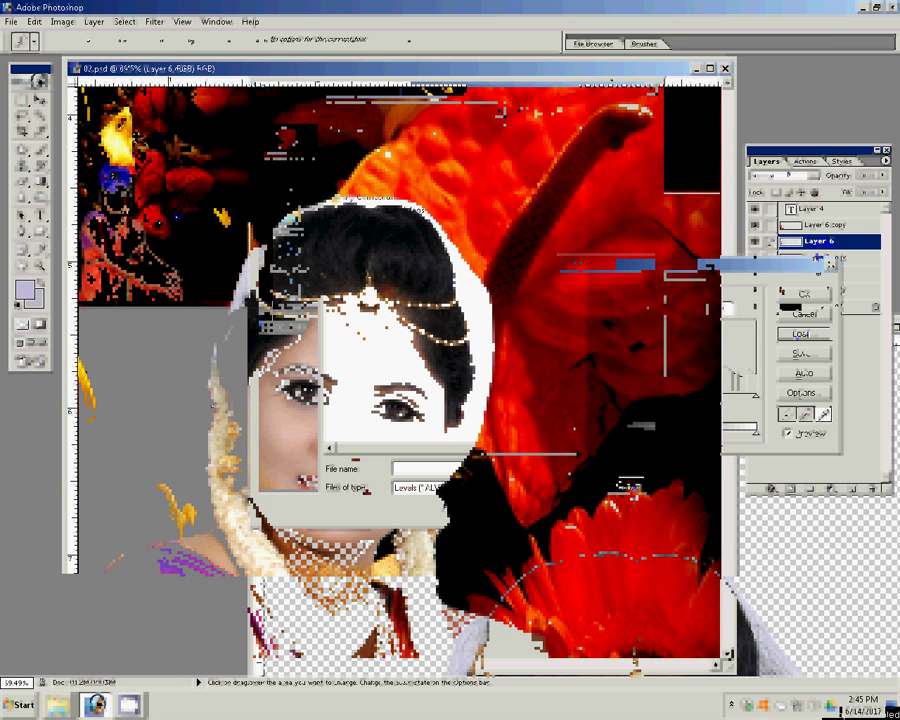
click(784, 176)
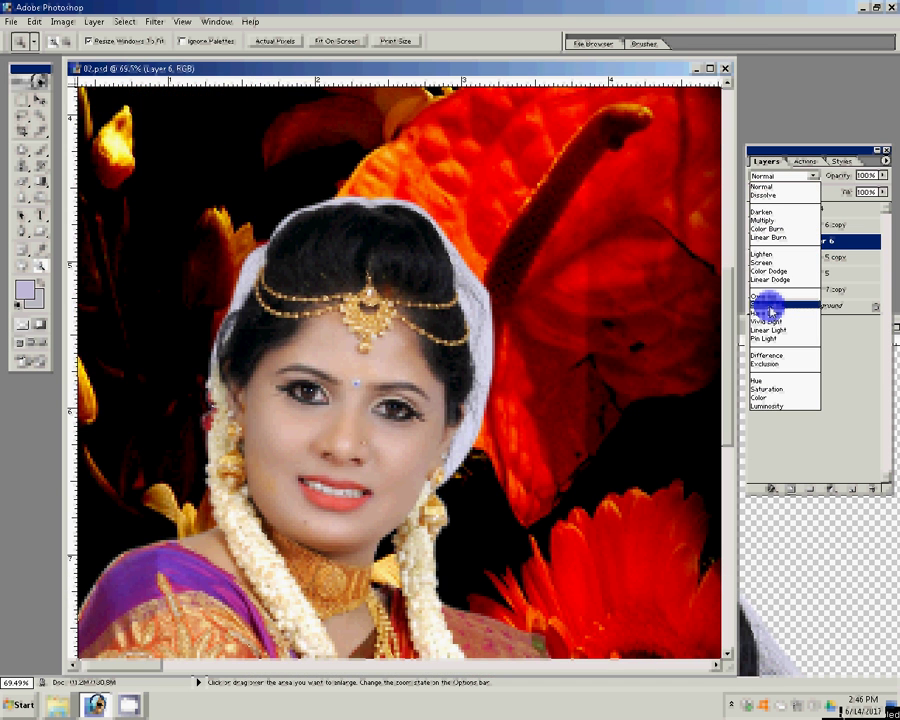
key(Up)
key(Up)
key(Up)
key(Up)
key(Up)
key(Return)
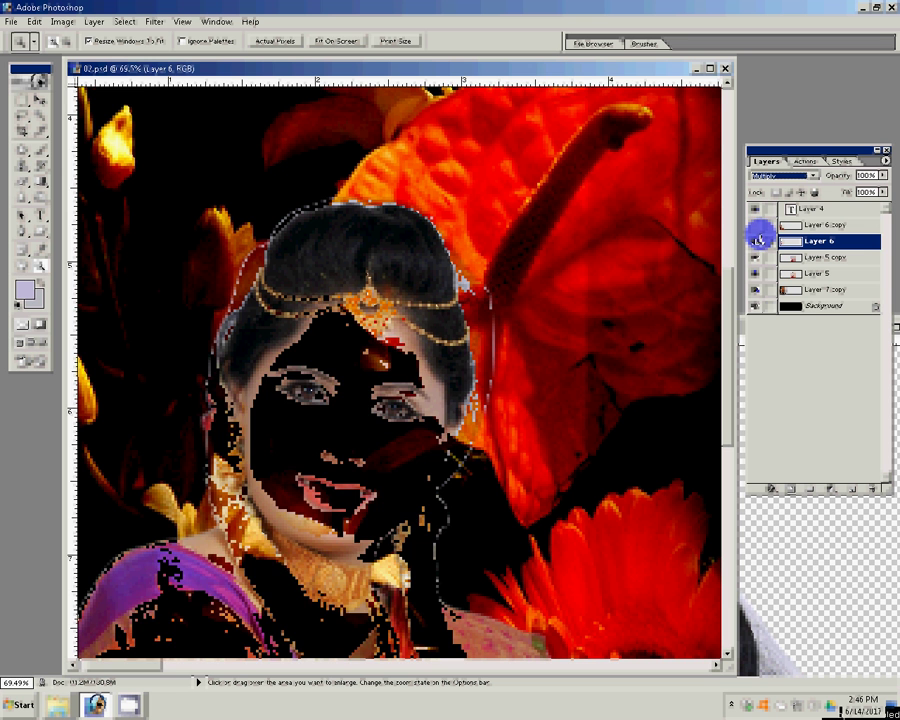
Toggle layer visibility to restore the natural face and cancel Levels without changes.
click(757, 240)
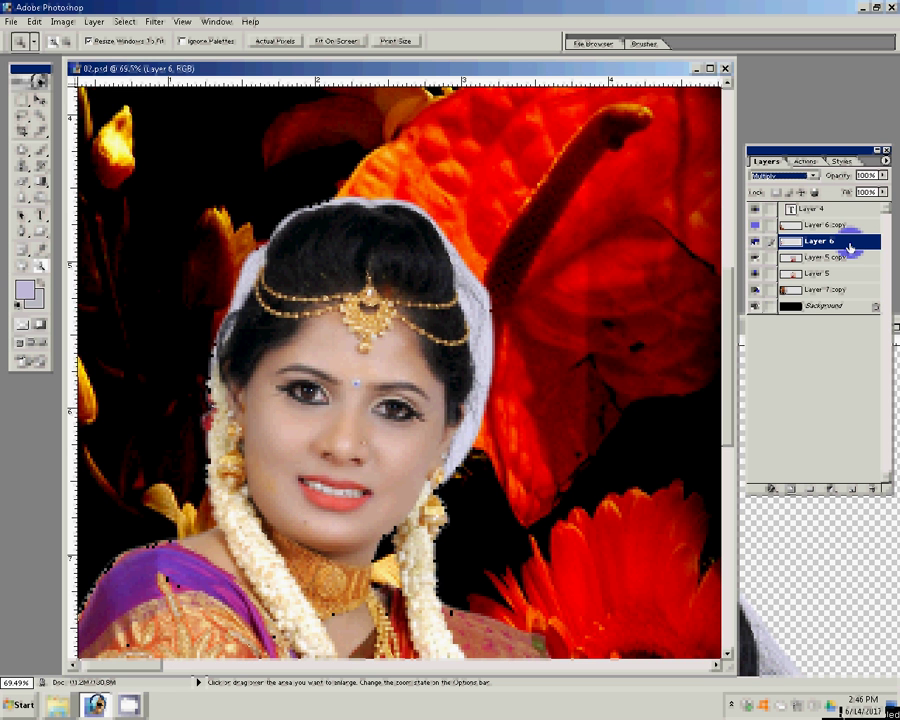
key(ctrl+l)
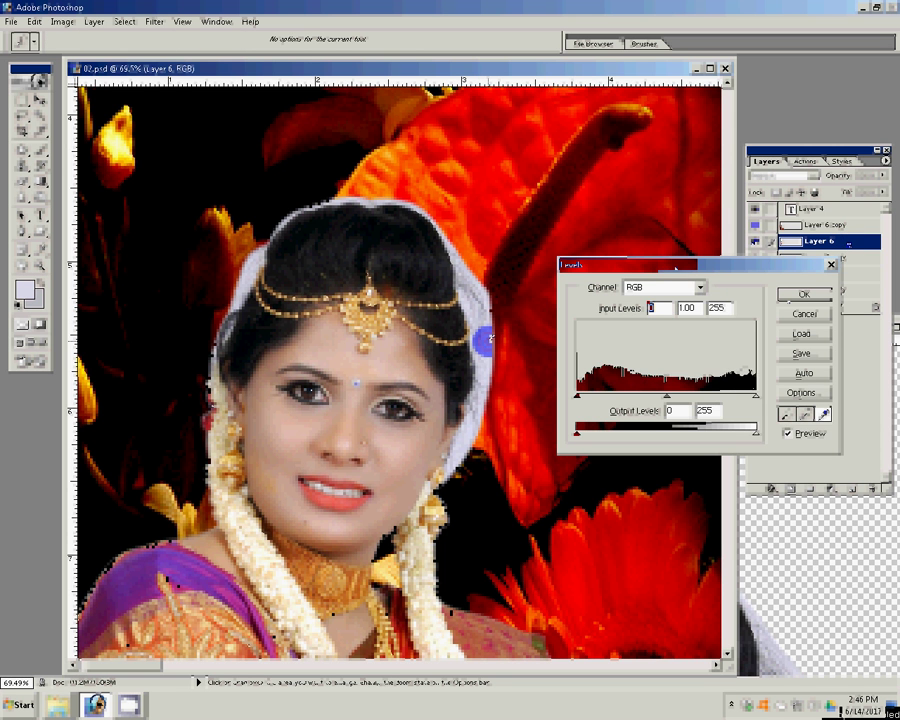
key(Return)
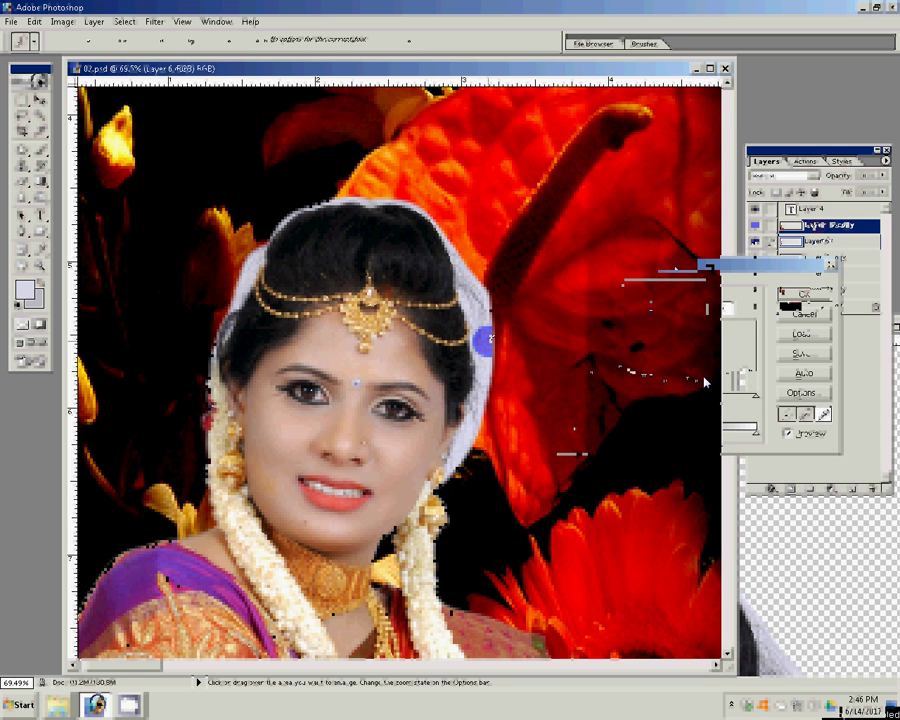
Erase the white veil fringe on both sides of the bride's head on Layer 6 copy.
key(b)
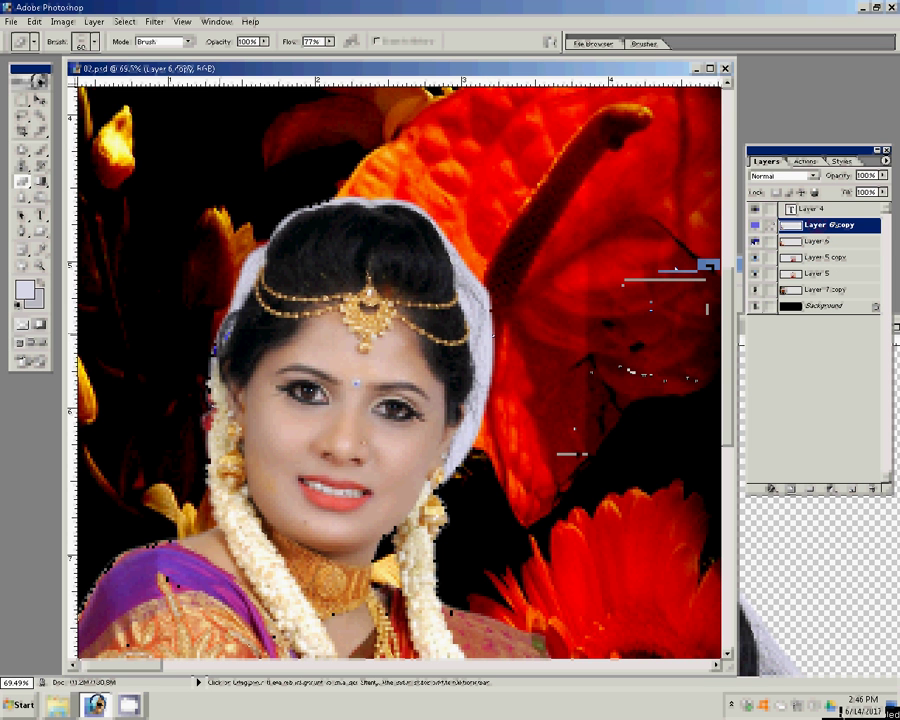
mouse_move(243, 284)
mouse_down()
mouse_move(223, 322)
mouse_move(340, 192)
mouse_move(376, 189)
mouse_move(425, 212)
mouse_move(480, 315)
mouse_move(483, 372)
mouse_up()
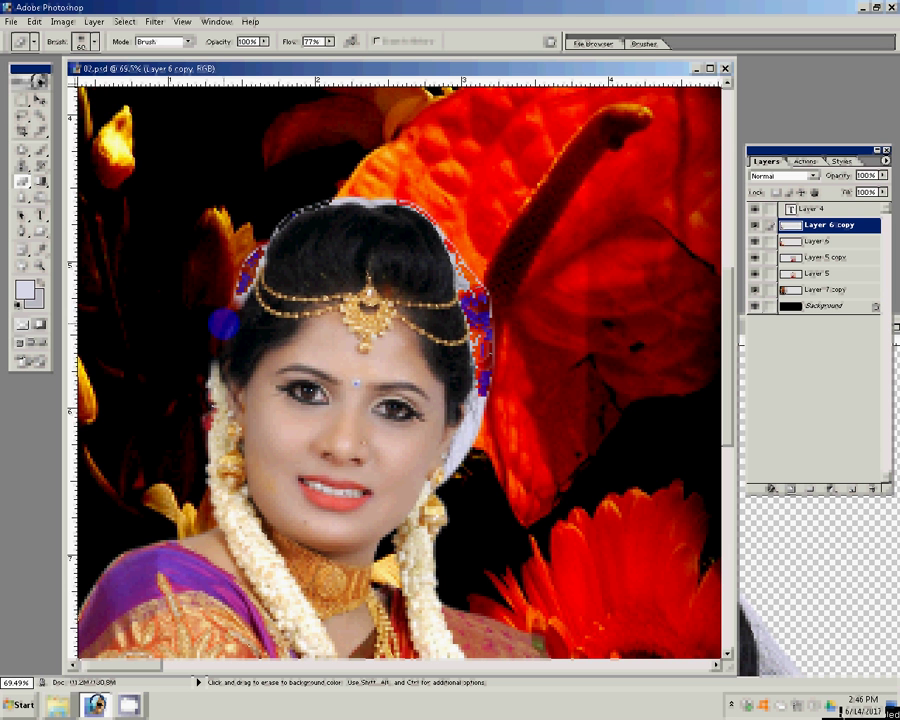
drag(483, 375, 465, 440)
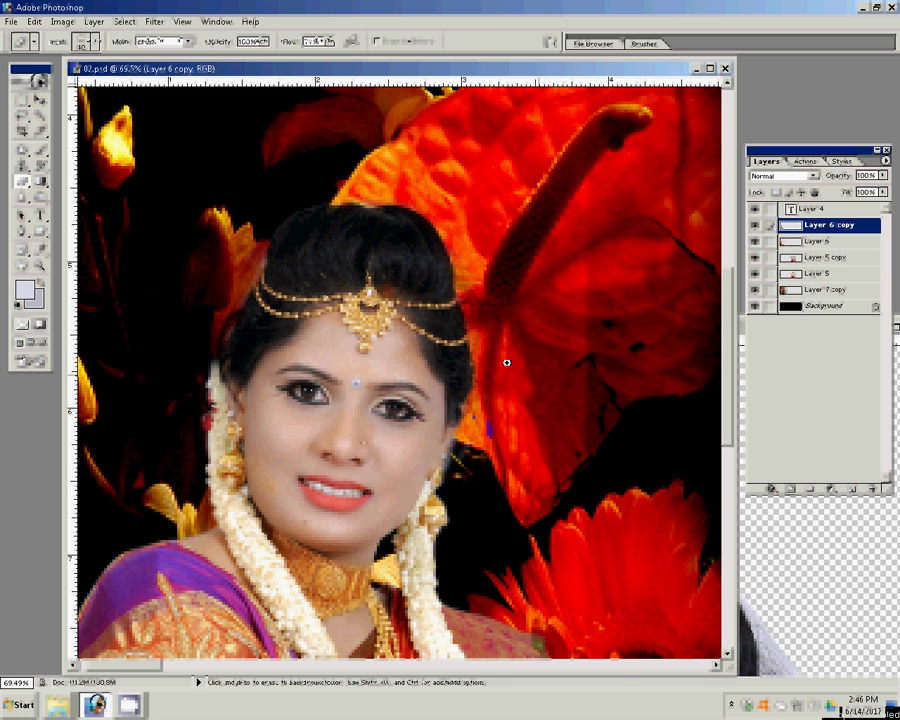
Zoom out to see the whole spread and switch to the Move tool.
key(z)
click(343, 45)
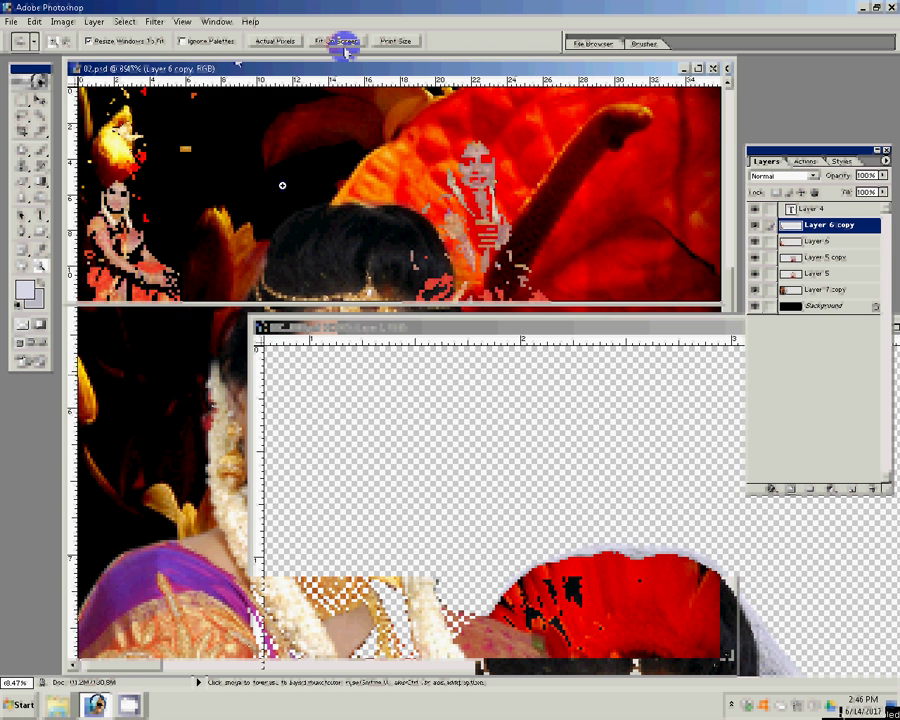
key(e)
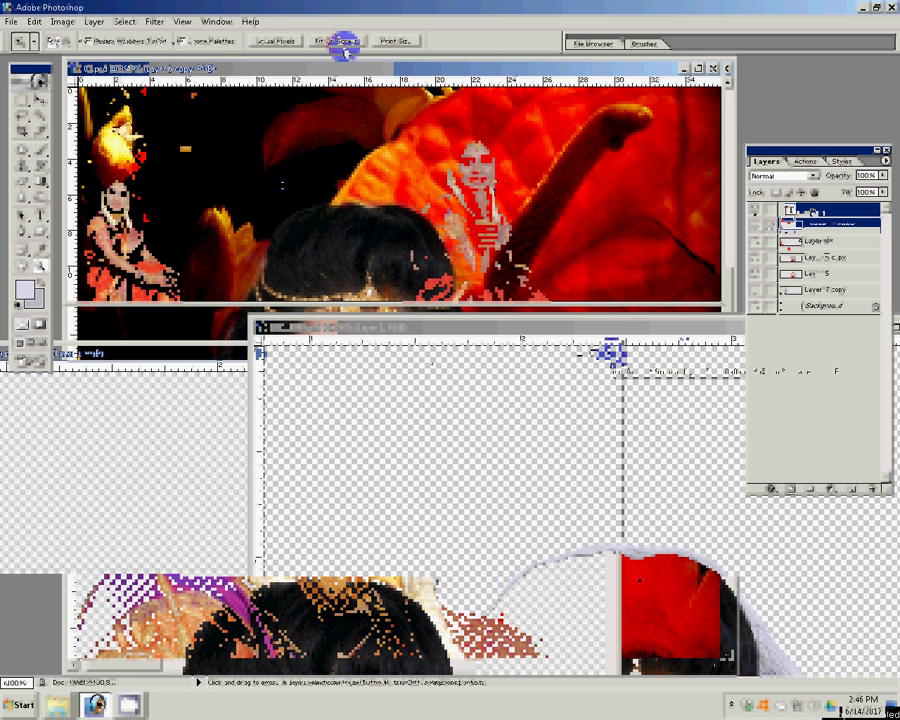
key(v)
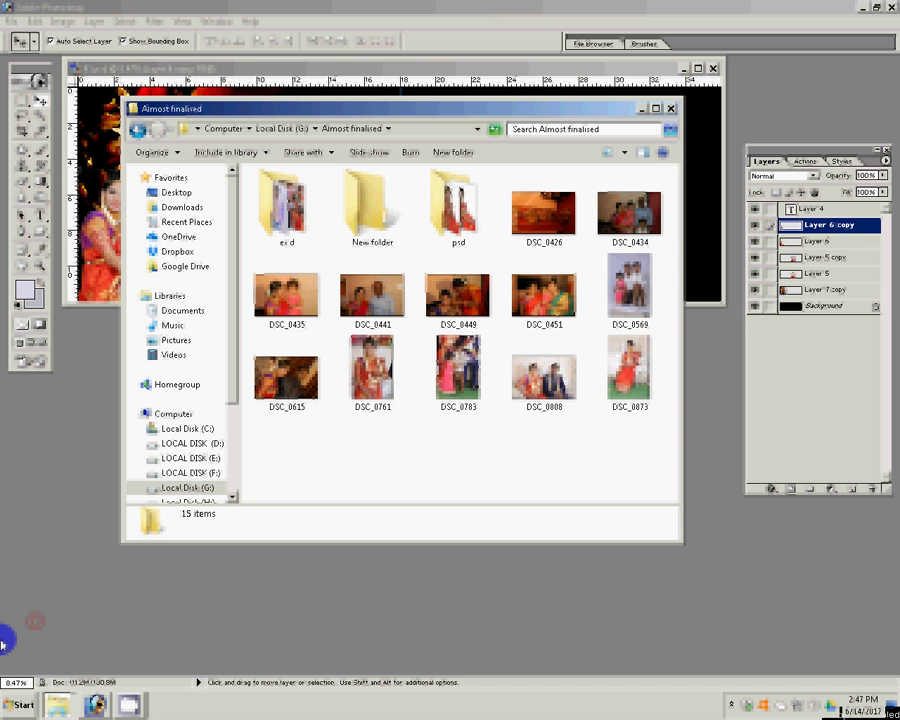
Move DSC_0449 into the psd folder, open the folder, and open DSC_0958.psd in Photoshop.
mouse_move(476, 278)
mouse_down()
mouse_move(497, 303)
mouse_move(402, 315)
mouse_up()
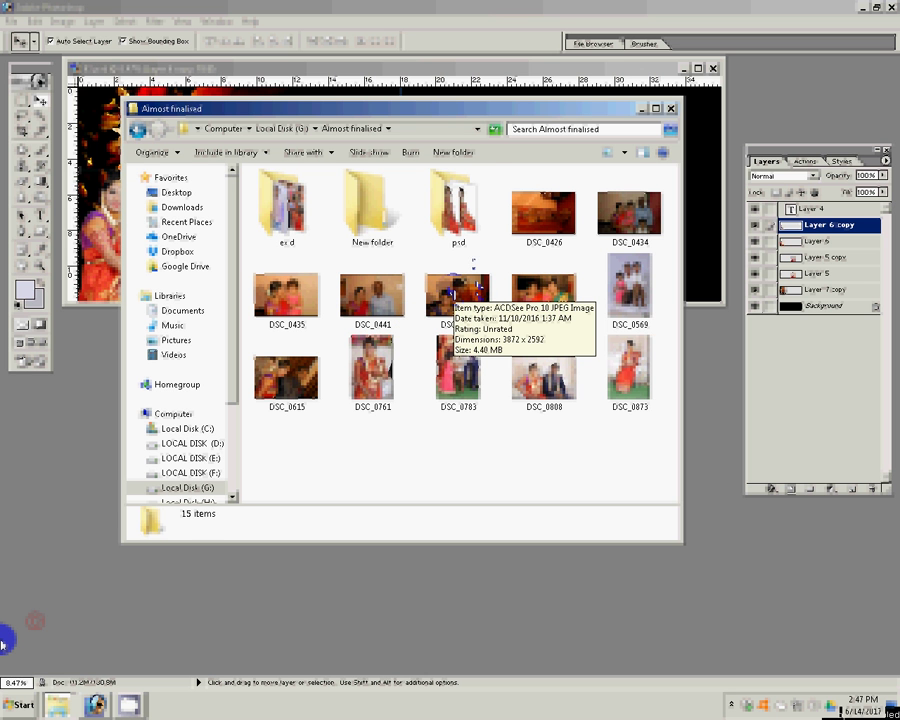
drag(477, 288, 465, 235)
double_click(480, 240)
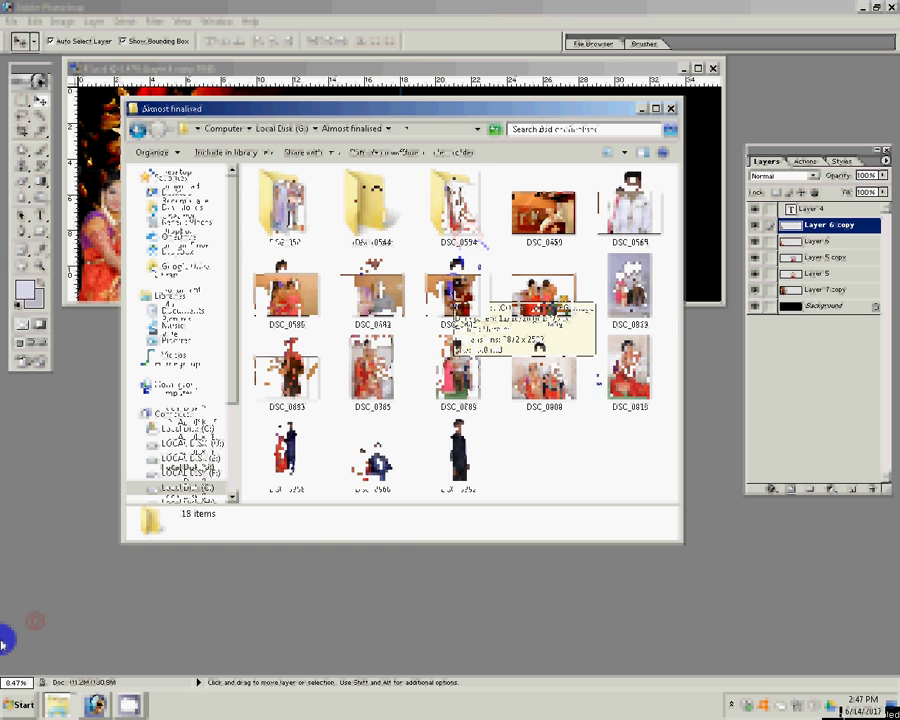
click(670, 563)
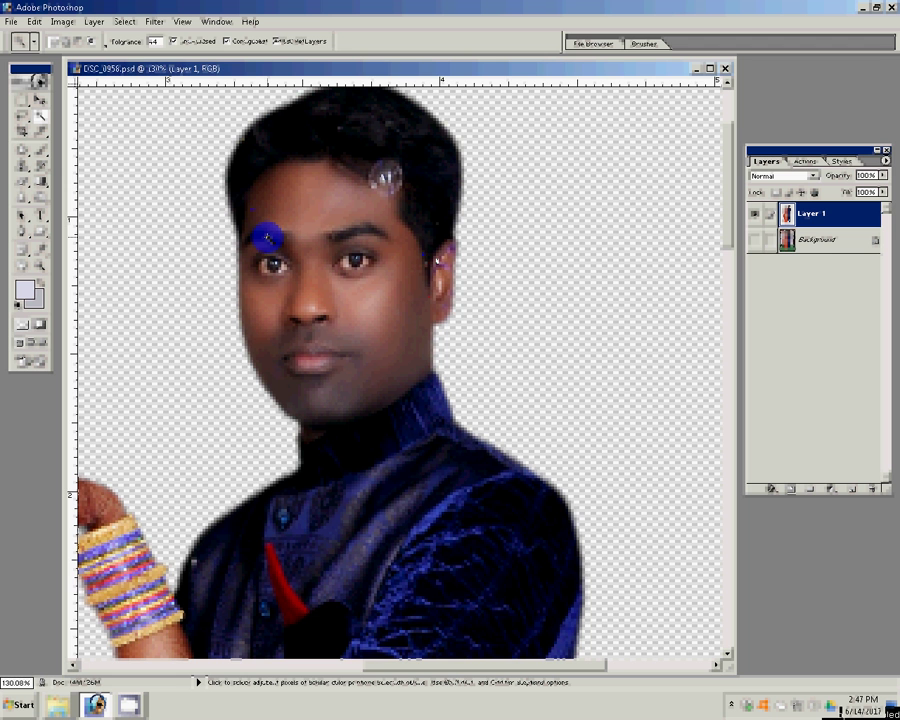
Turn the traced path around the groom's face into a feathered selection.
click(463, 288)
right_click(268, 238)
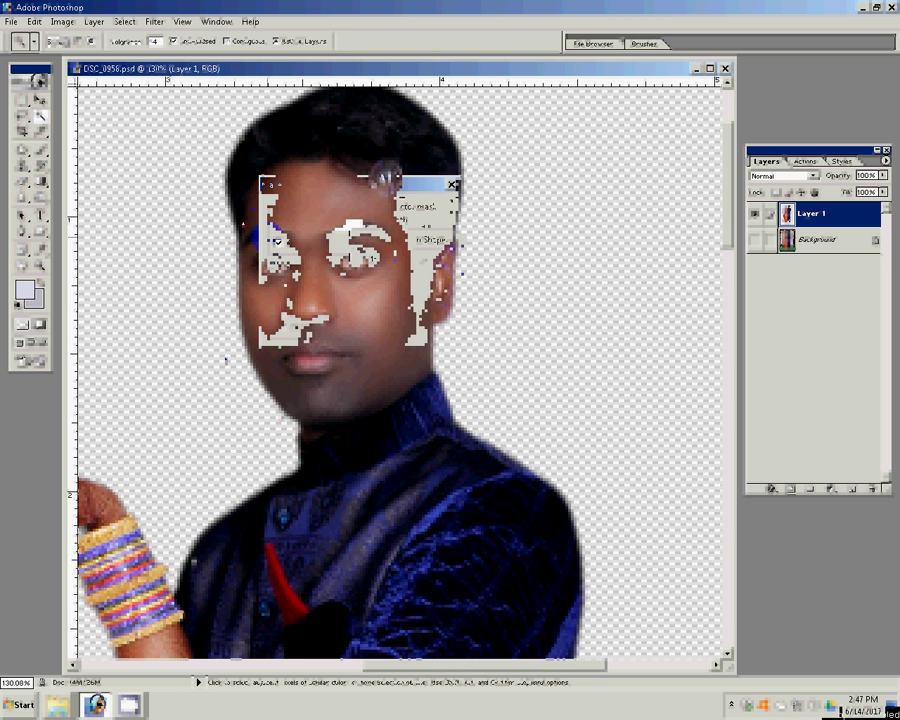
click(433, 248)
key(Return)
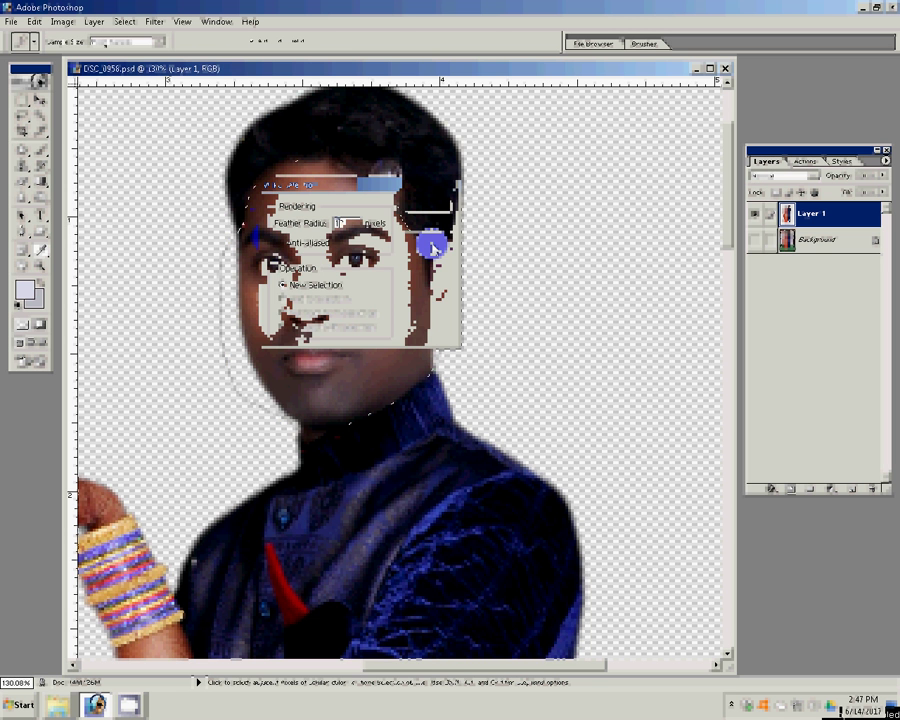
Brighten the selected face with Levels input values of about 2 / 1.30 / 231.
key(ctrl+l)
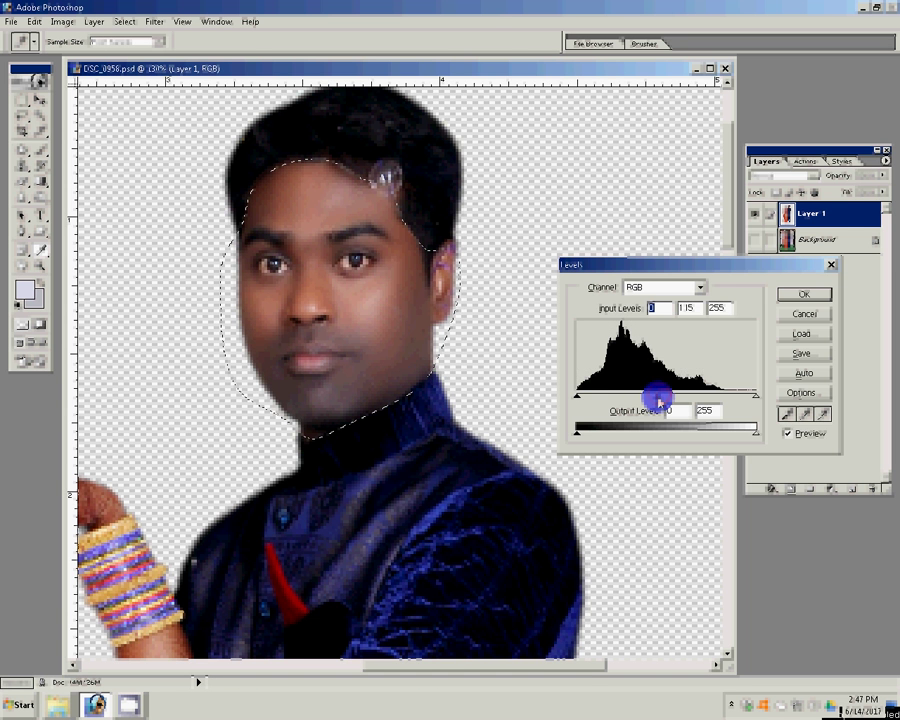
drag(659, 399, 650, 399)
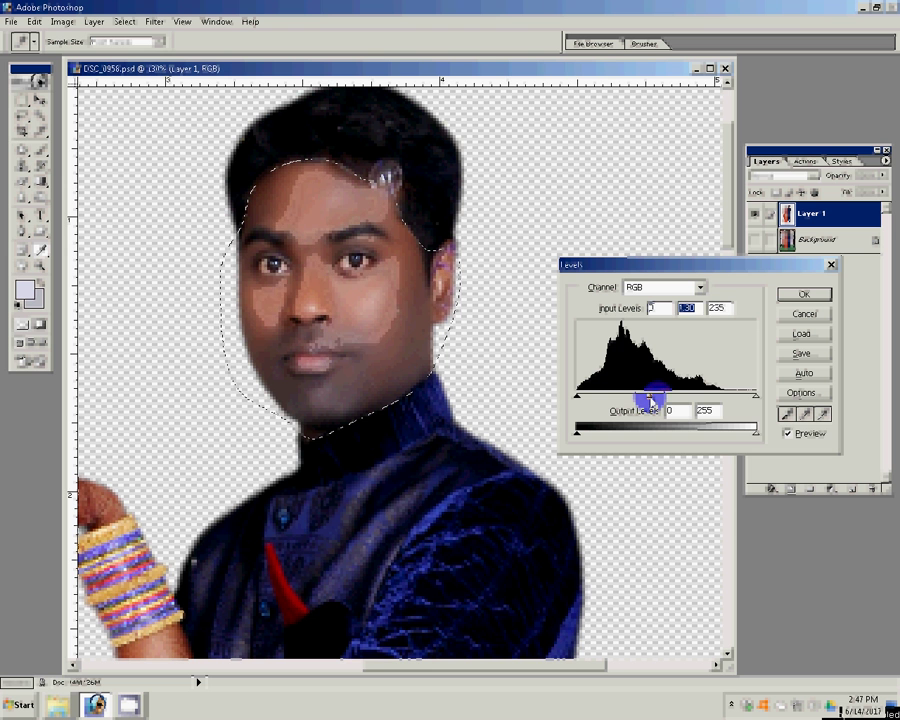
drag(730, 398, 726, 401)
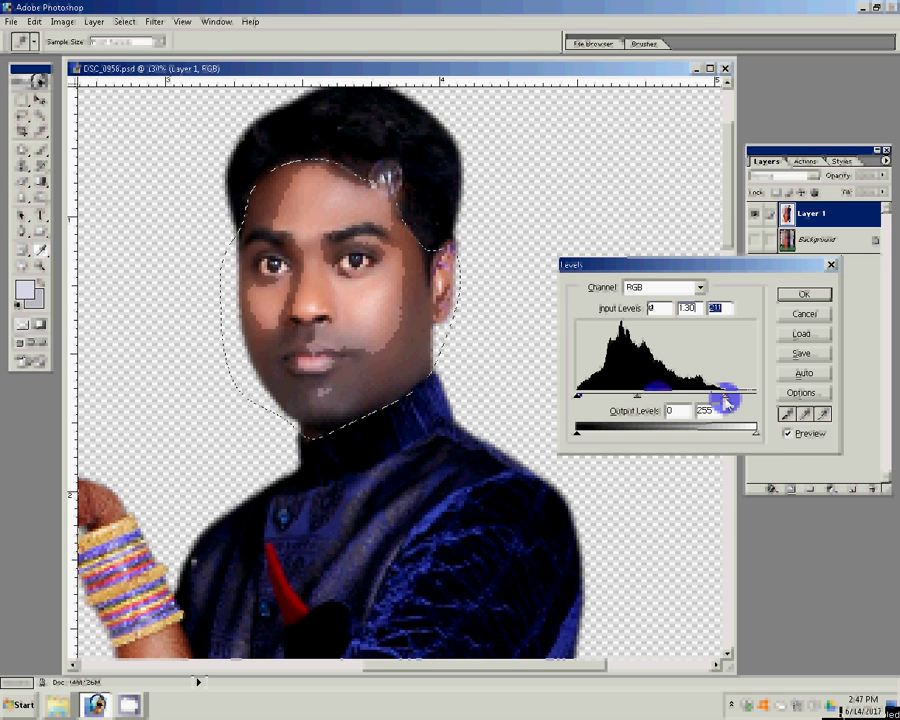
drag(578, 398, 580, 400)
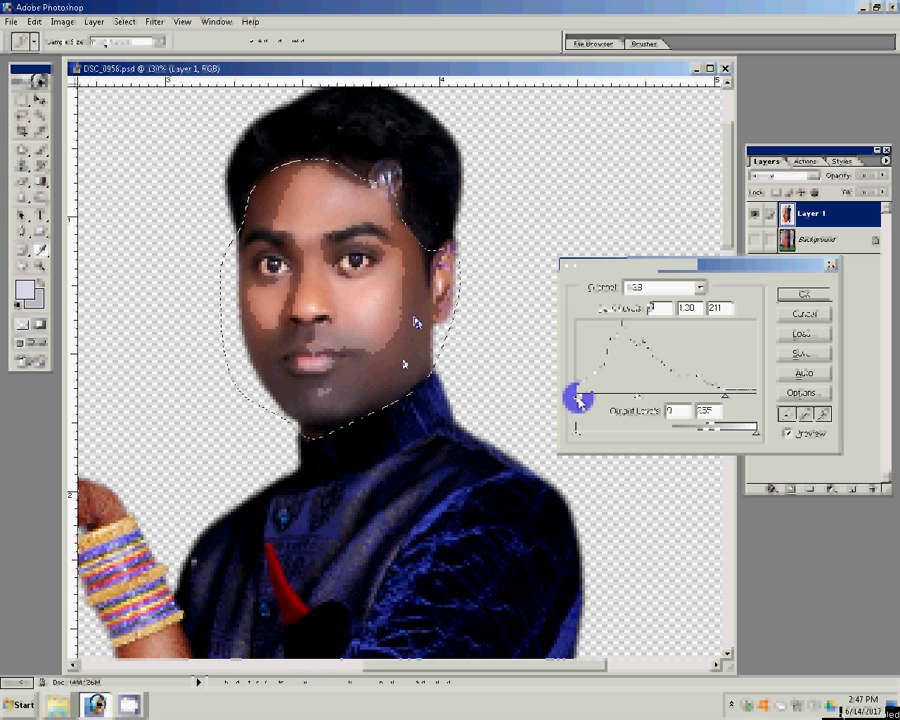
key(Return)
key(p)
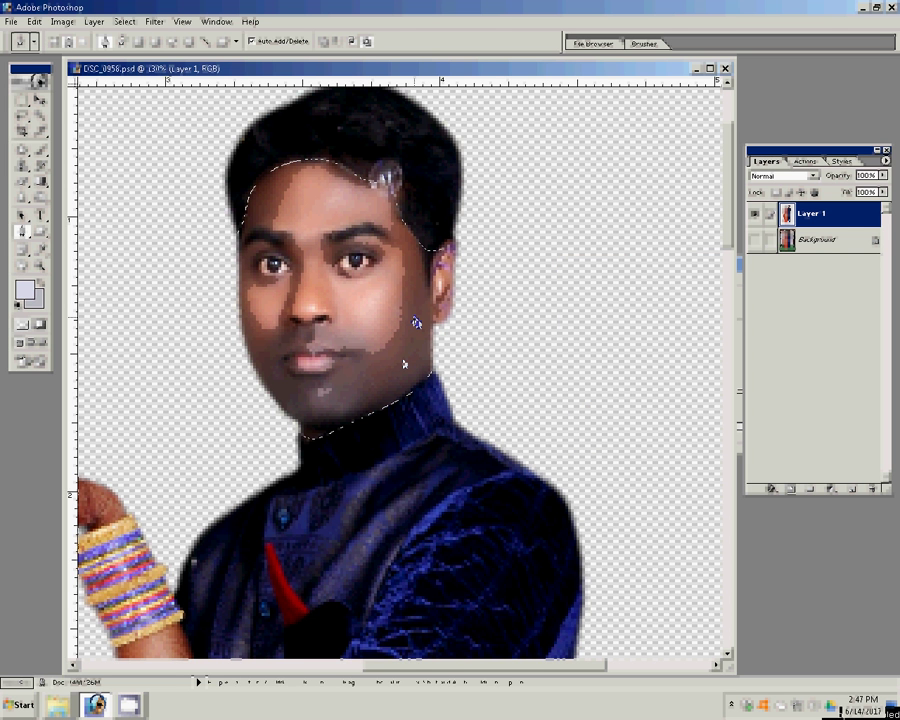
key(z)
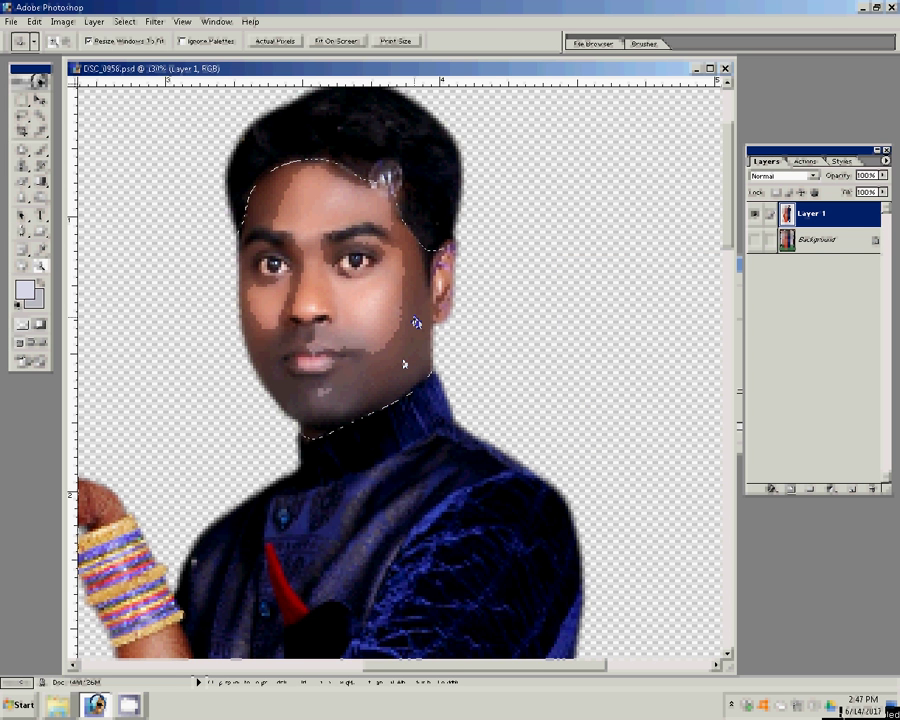
key(v)
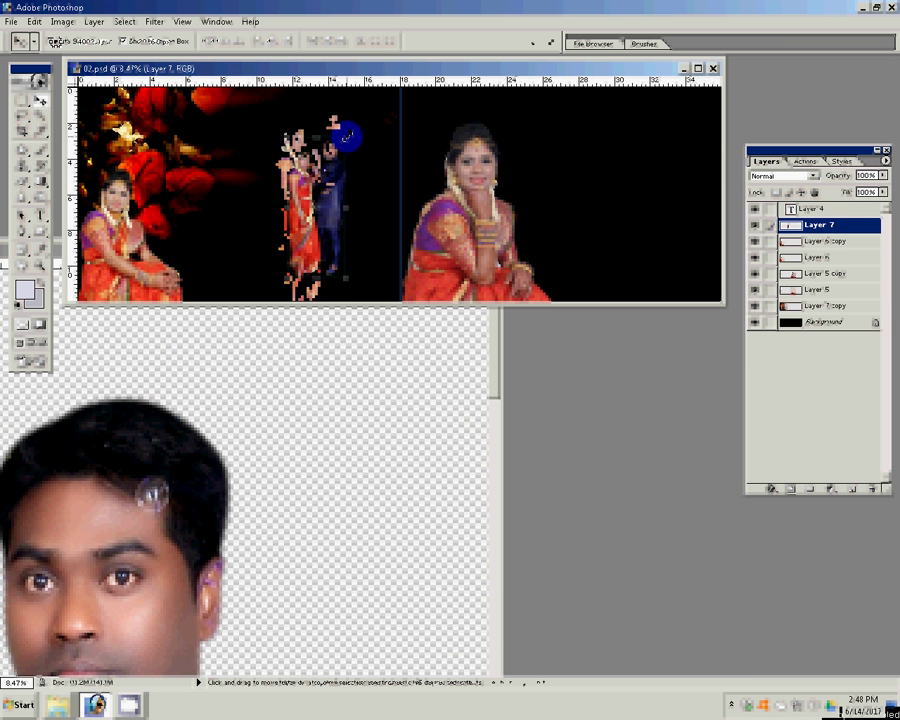
Enlarge the couple figure to 144.1% and commit the transform.
key(ctrl+t)
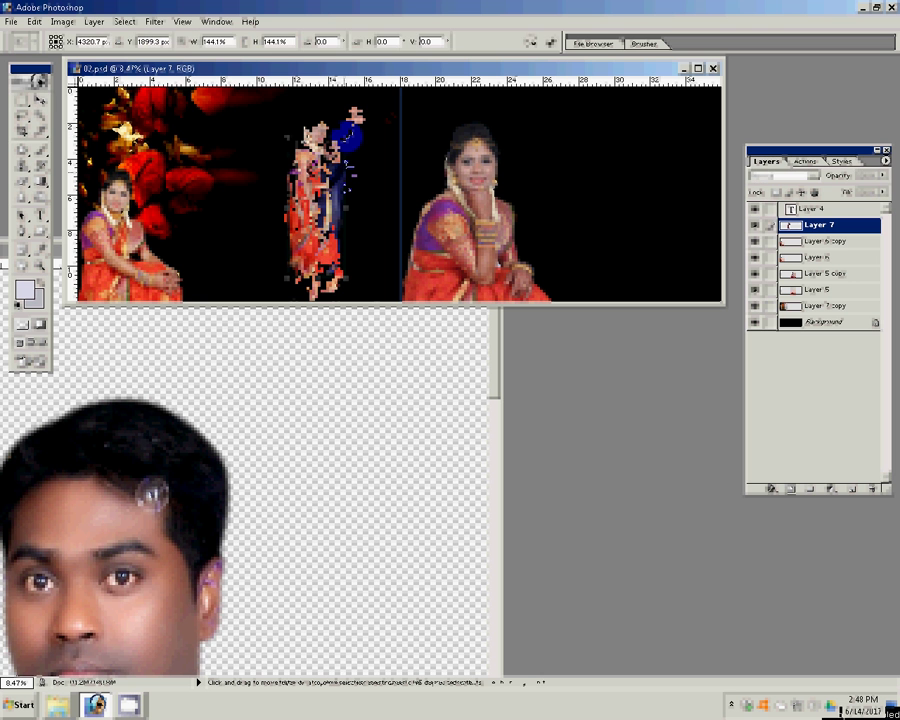
key(Return)
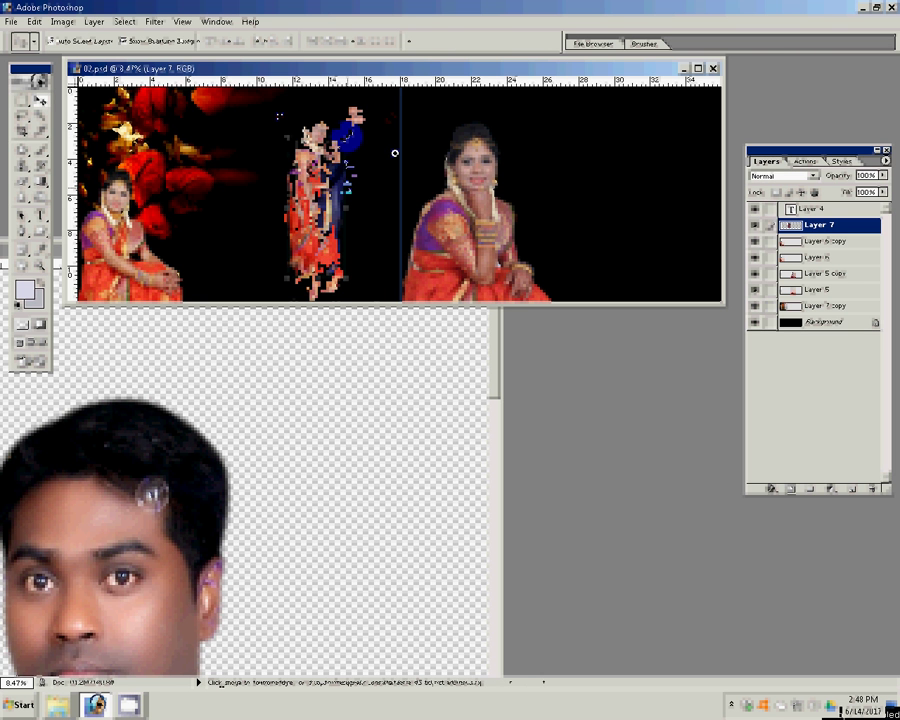
key(ctrl+0)
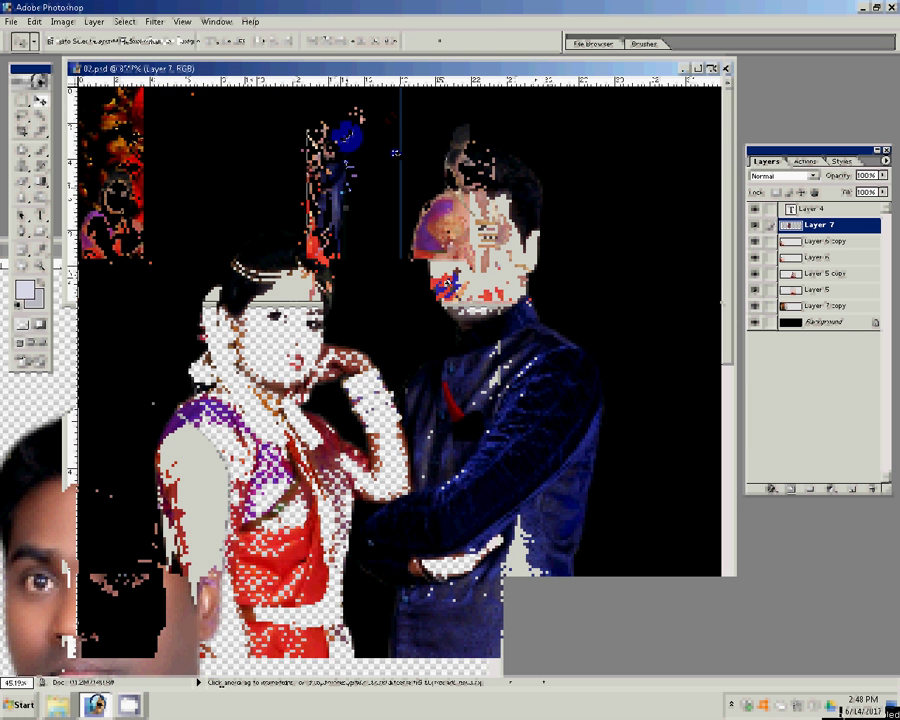
Set a Clone Stamp source on the groom's hair and magnify the view of the couple.
key(s)
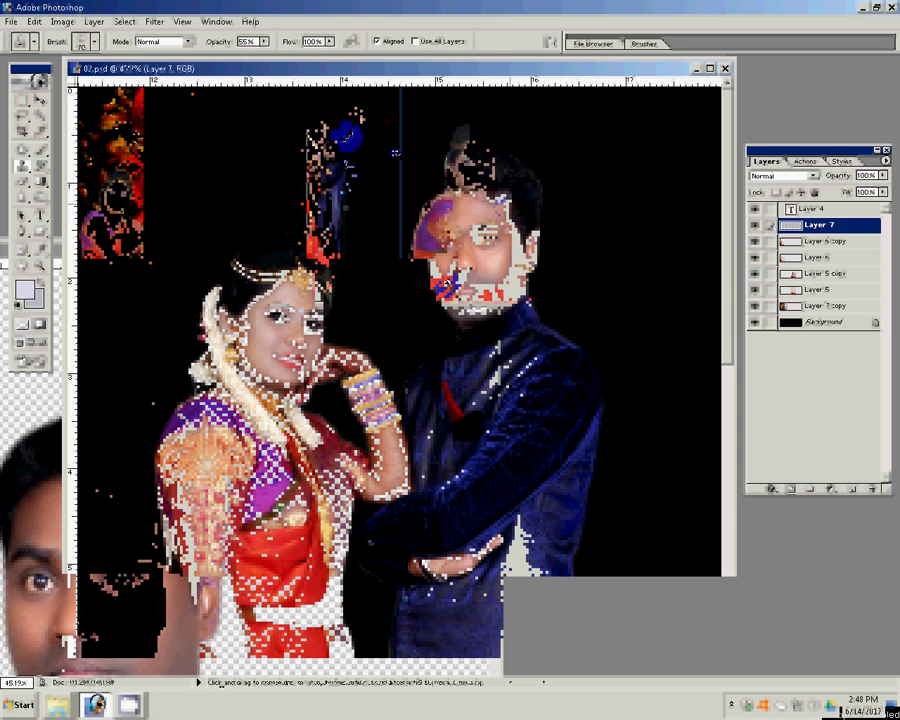
click(520, 207)
key(z)
right_click(486, 271)
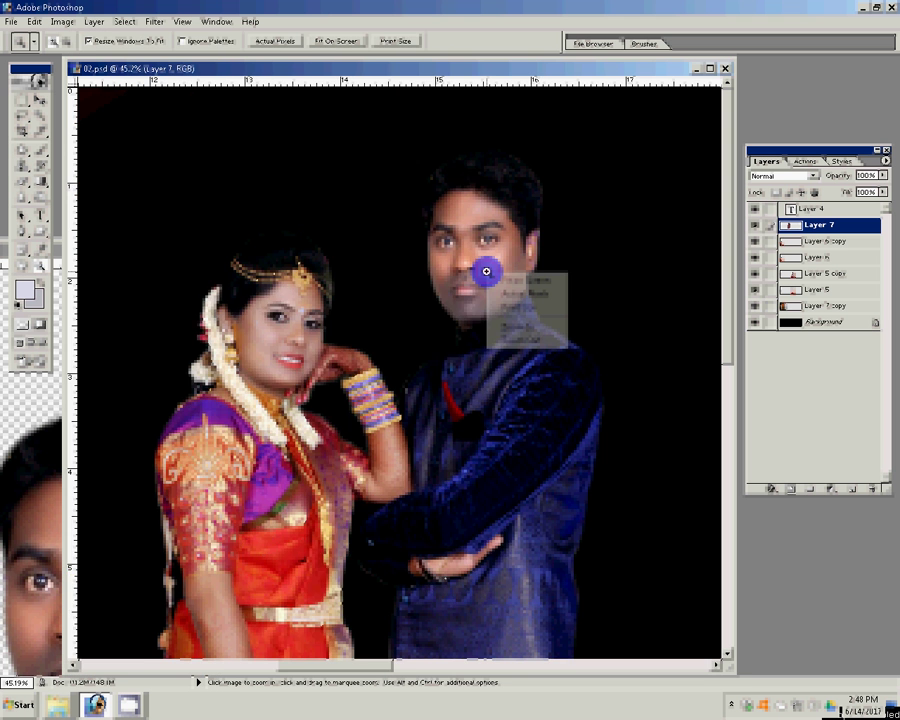
click(486, 271)
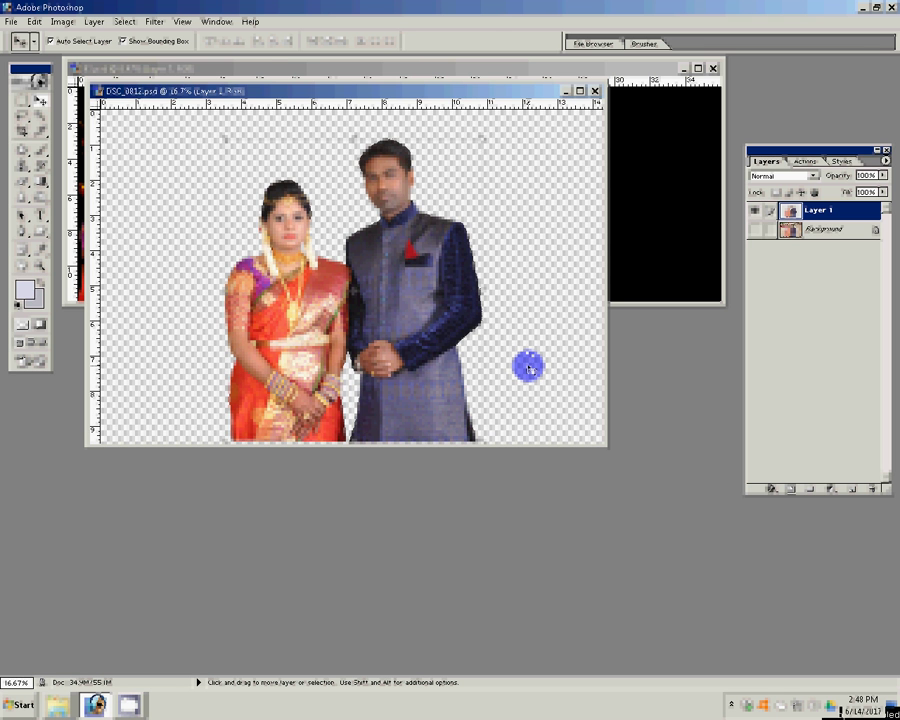
Drag the DSC_0812 couple into 02.psd as Layer 8, scaled to 132.4% and raised at right.
click(663, 203)
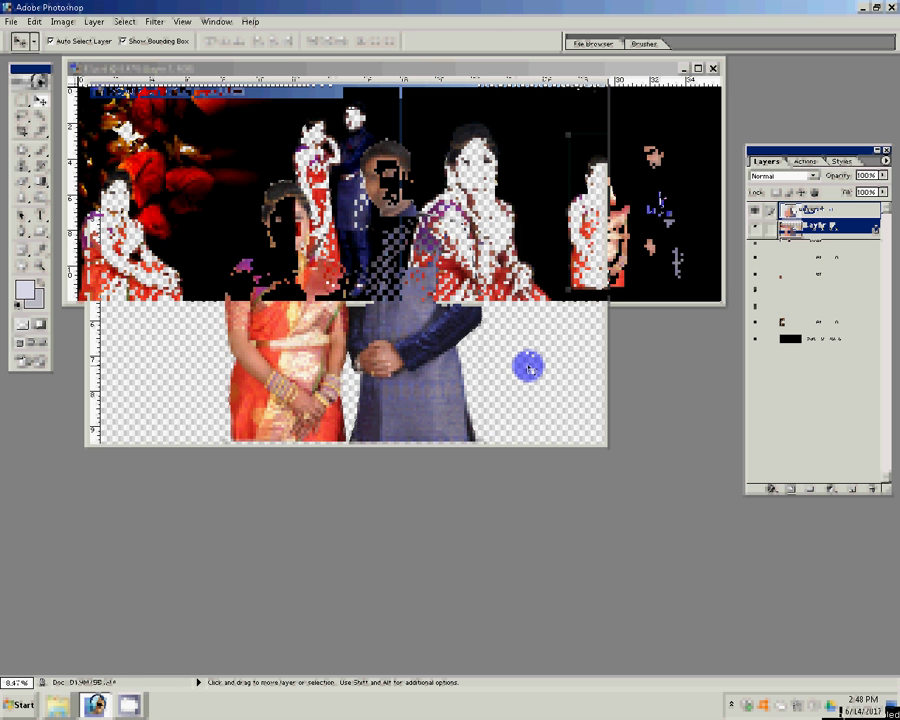
drag(714, 100, 716, 101)
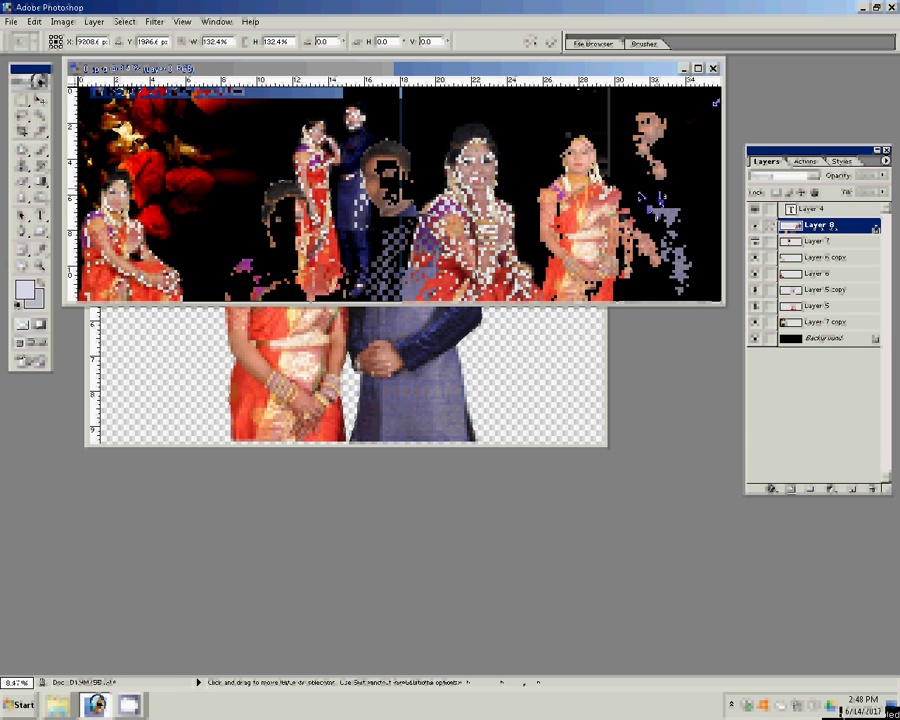
drag(642, 195, 643, 187)
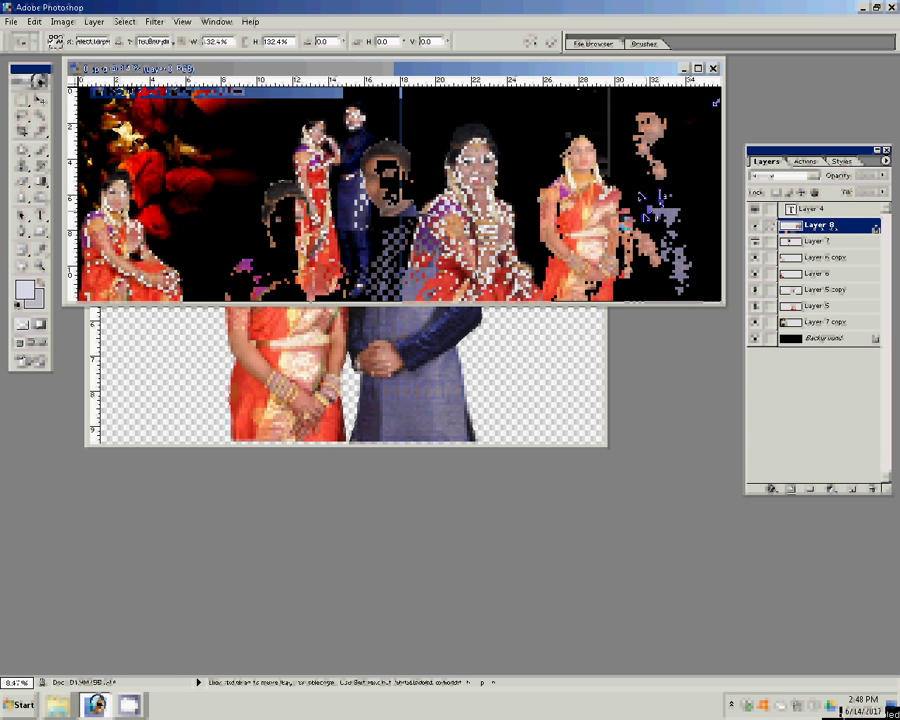
key(Return)
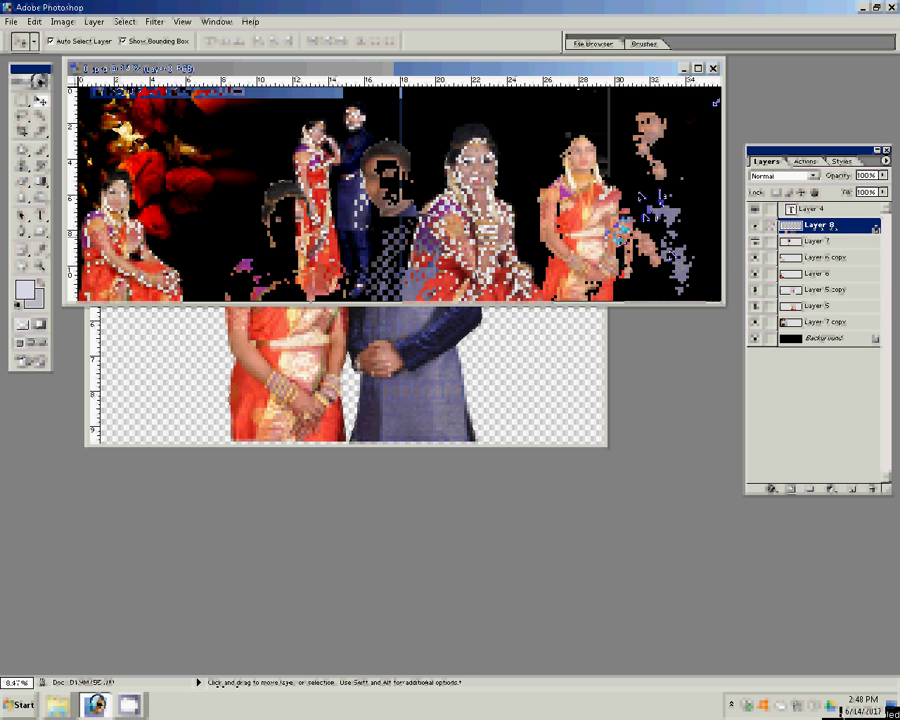
key(ctrl+Tab)
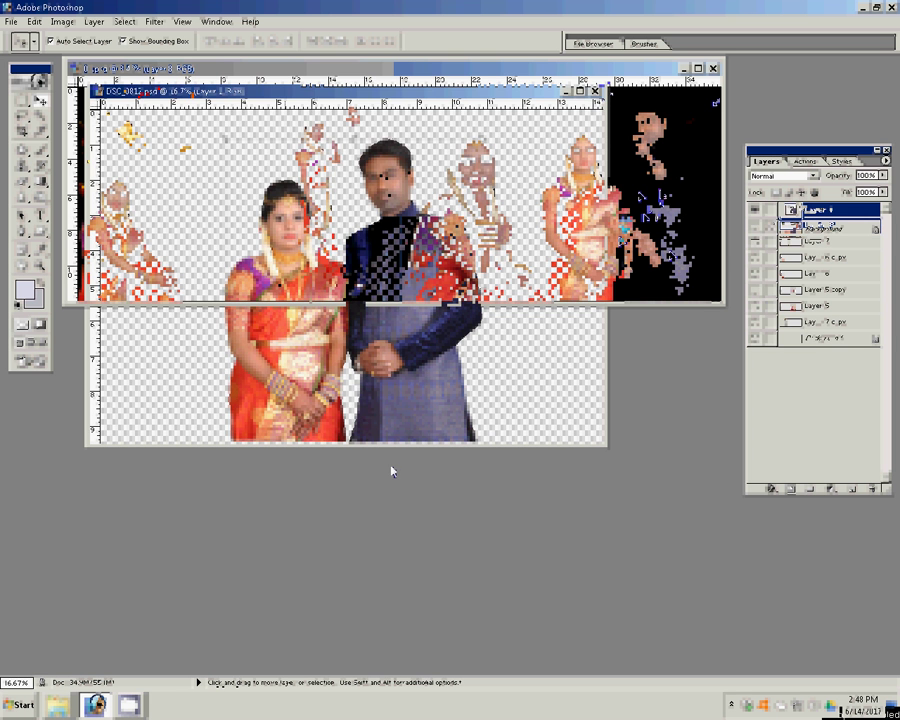
Open image 05 from the Karizma Seenary folder, then close it unused.
click(595, 70)
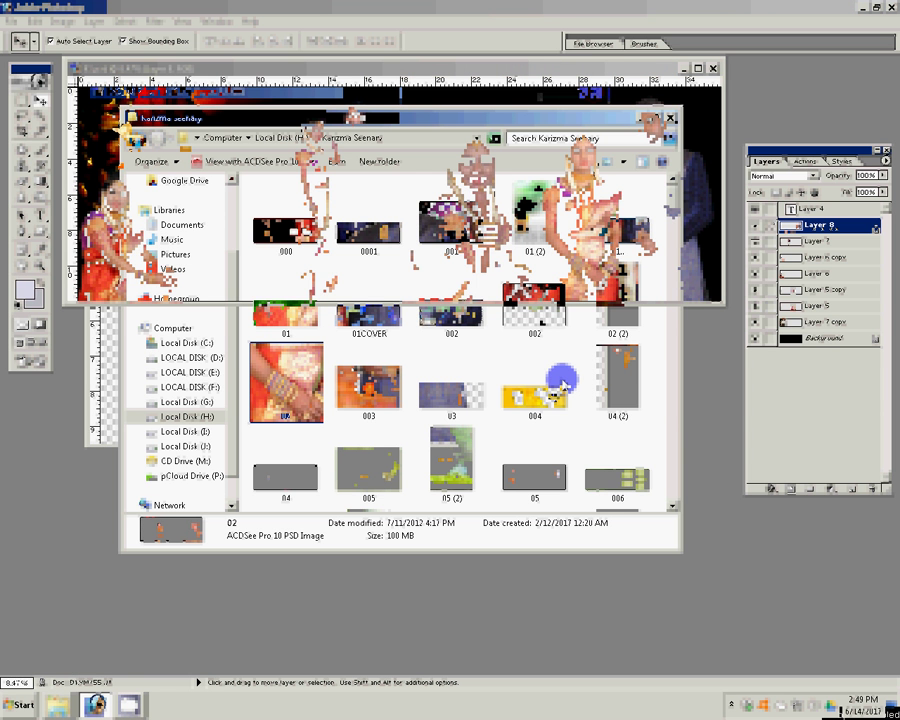
click(620, 383)
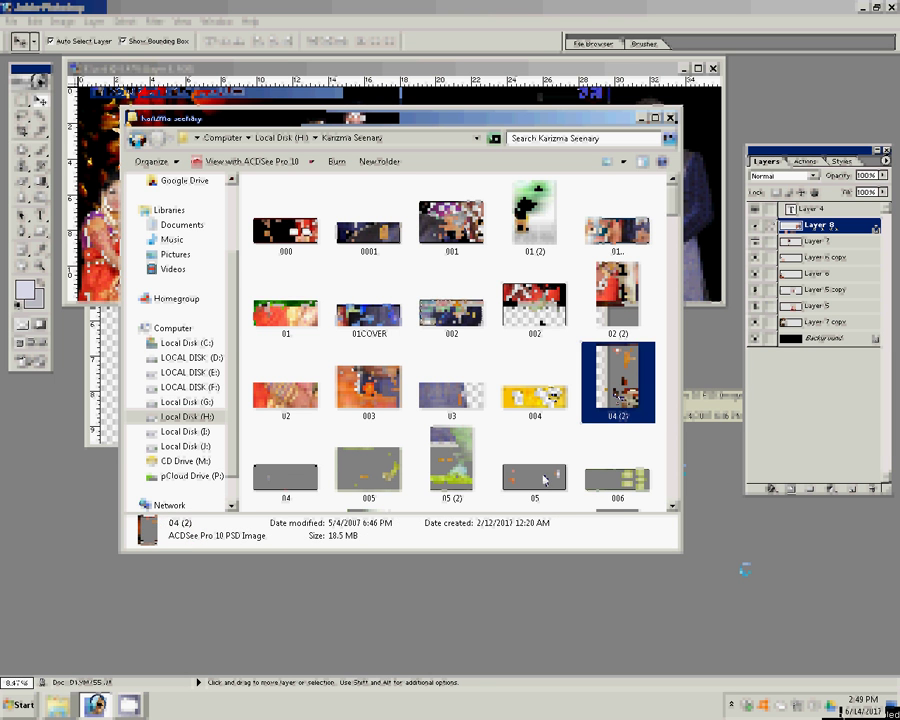
click(545, 480)
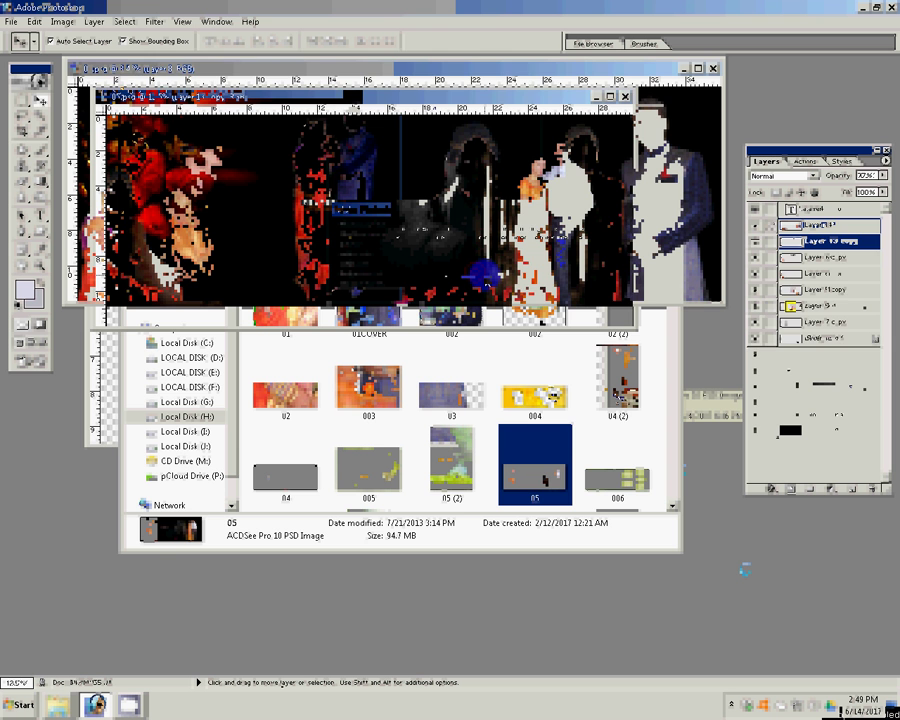
click(625, 96)
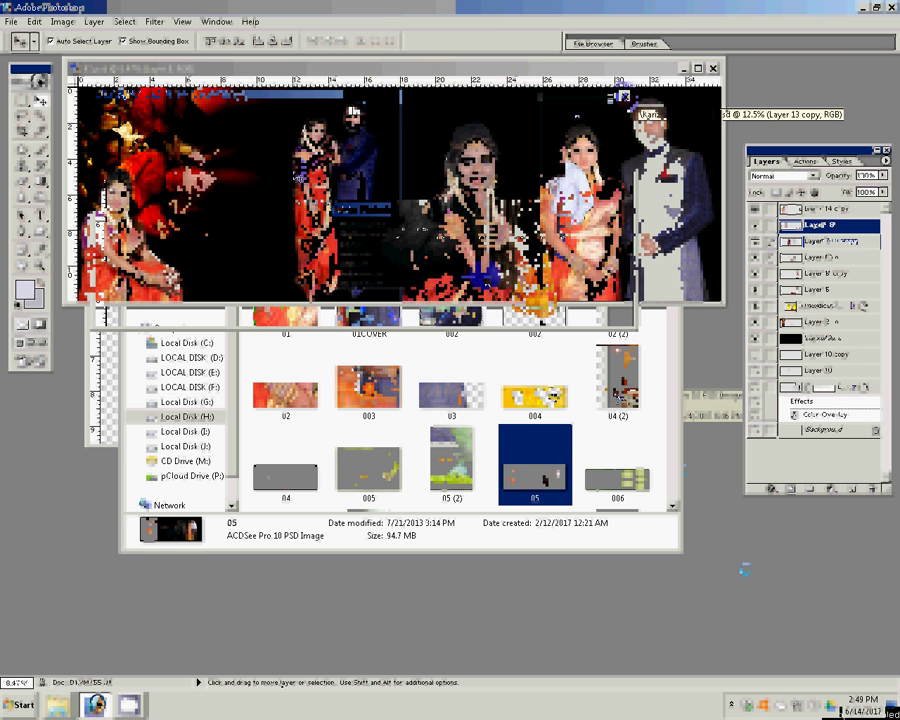
Drag lamp image 04 (2) into Photoshop and onto the album spread as a new layer.
click(62, 708)
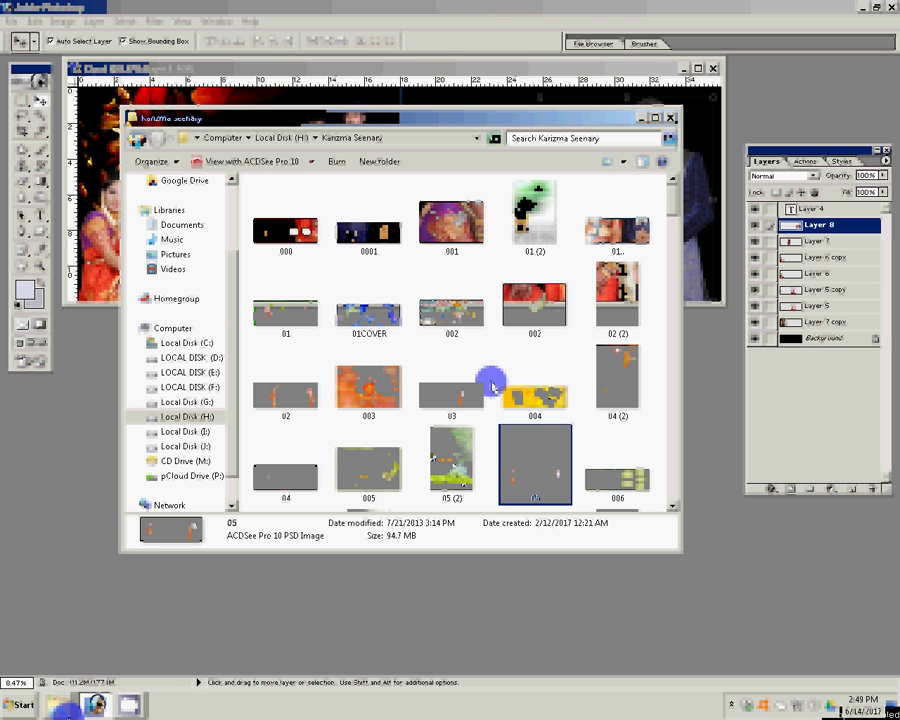
click(617, 380)
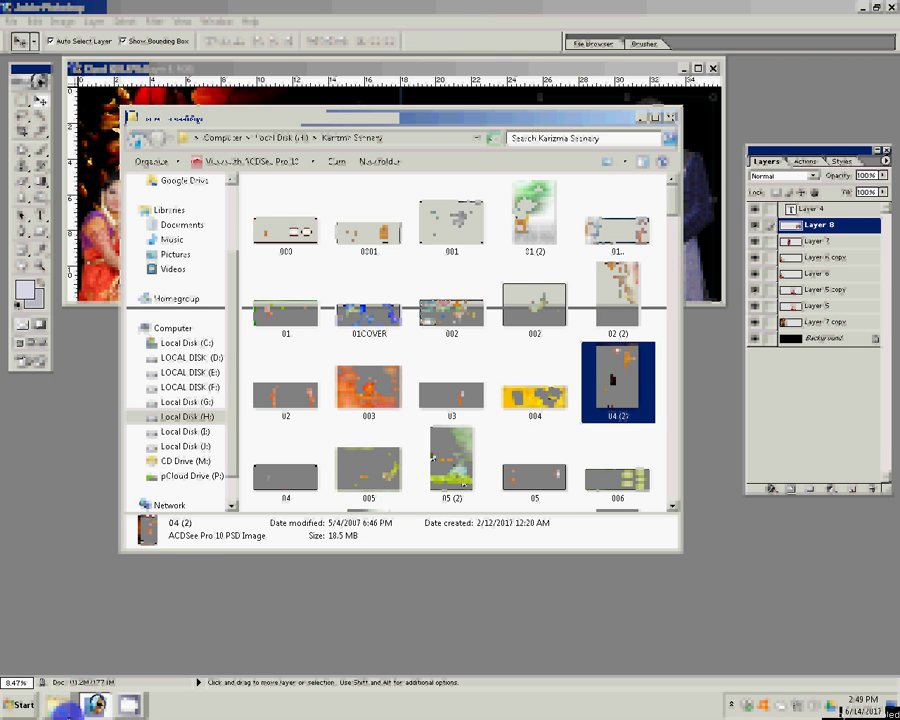
drag(617, 380, 394, 276)
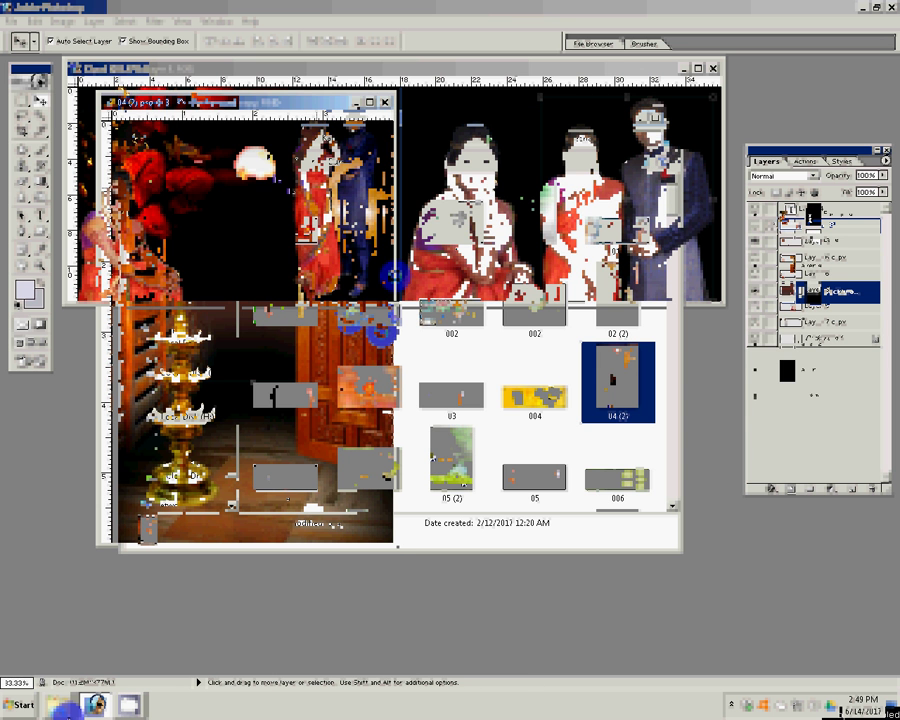
drag(392, 273, 533, 128)
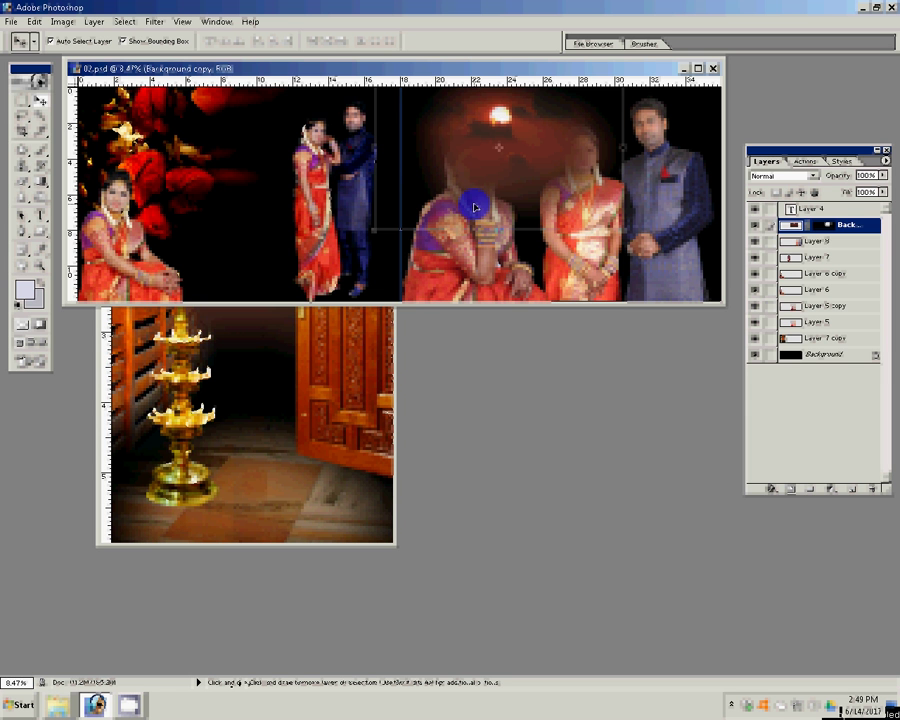
Send Background copy below Layer 8 and Layer 7 with Ctrl+[ twice, then begin Save As.
key(ctrl+bracketleft)
key(ctrl+bracketleft)
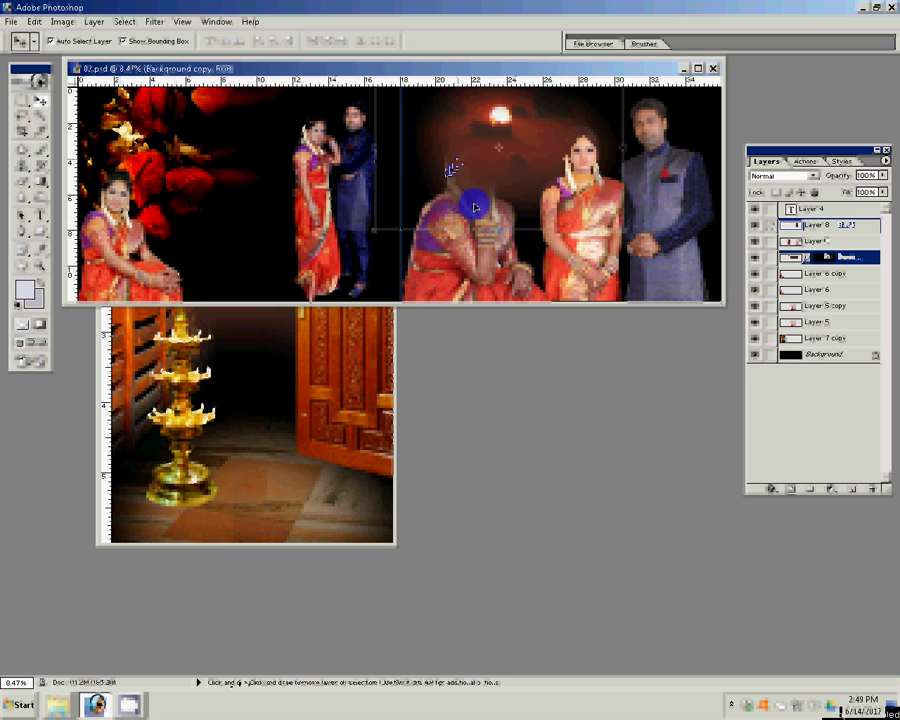
key(ctrl+bracketleft)
key(ctrl+bracketleft)
key(ctrl+bracketleft)
key(ctrl+bracketleft)
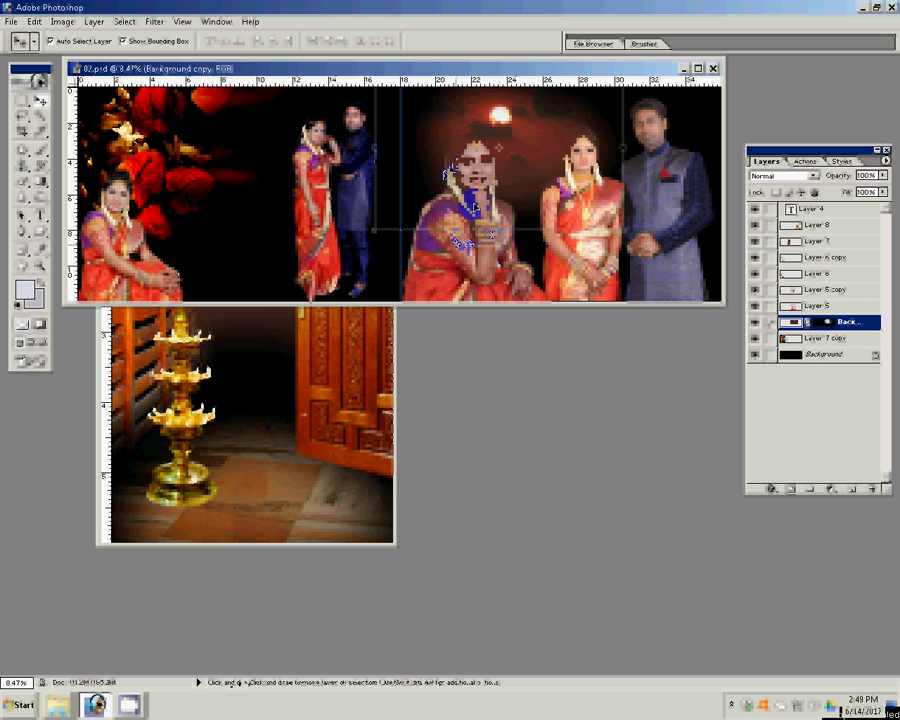
key(ctrl+shift+s)
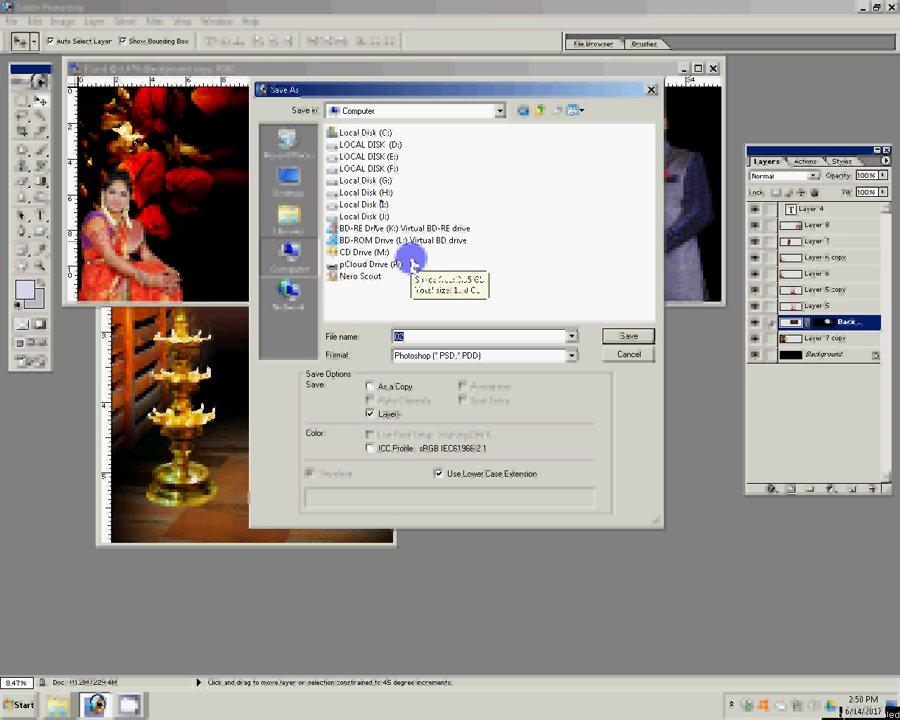
Save the layered spread as 34 in G:\N K in PSD format.
click(365, 180)
key(Return)
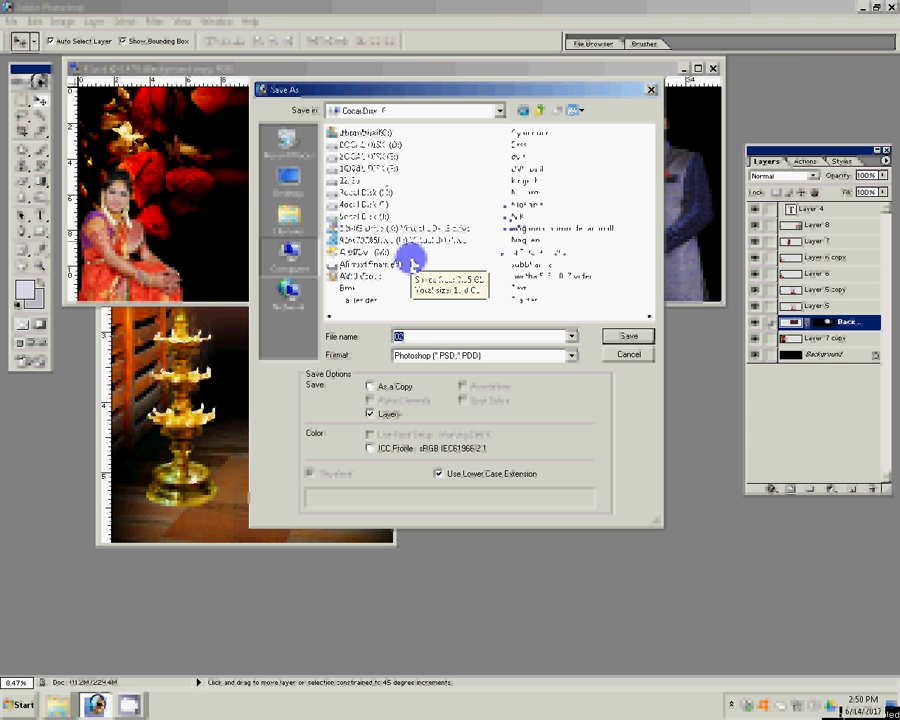
click(505, 215)
key(Return)
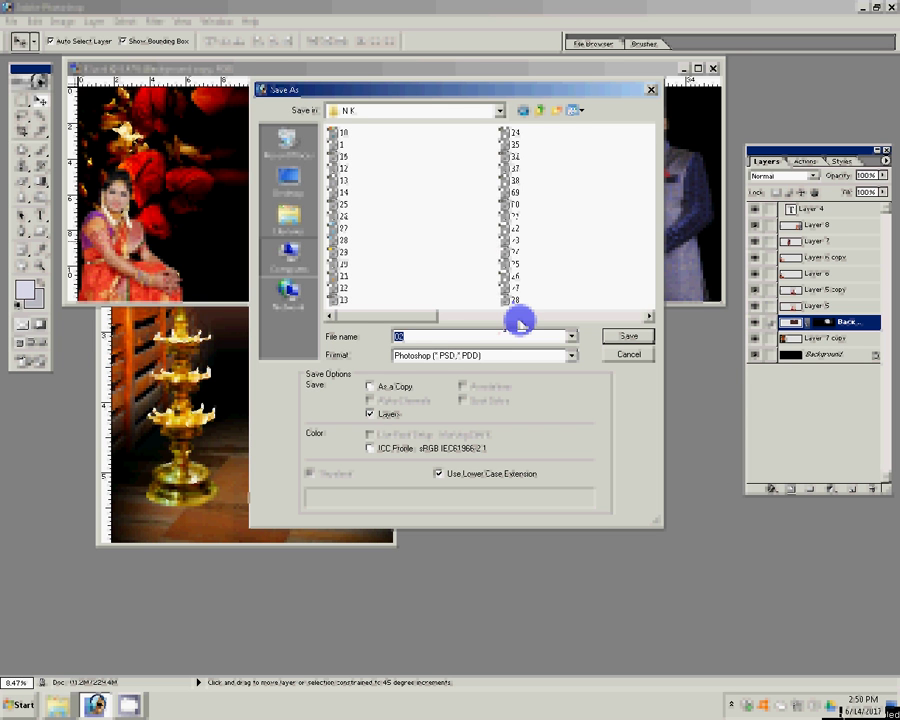
click(519, 317)
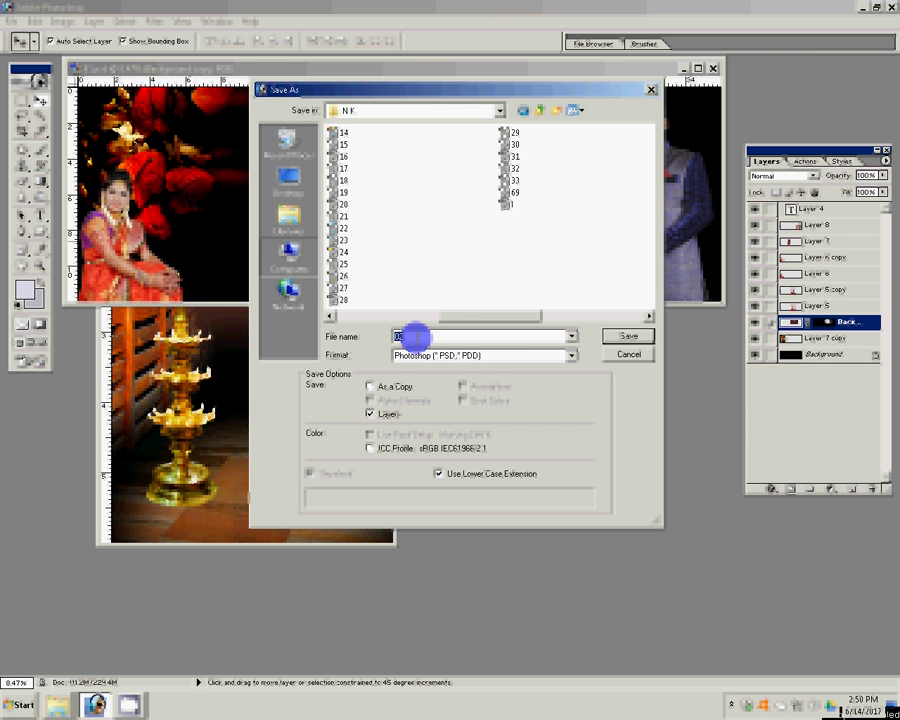
text(34)
click(628, 336)
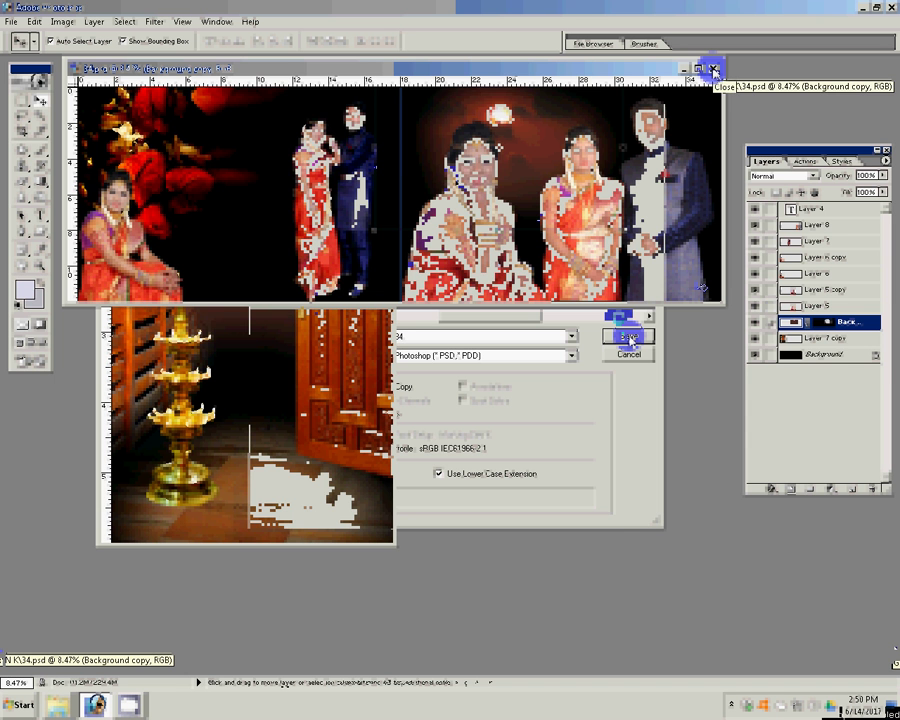
Open file 4 from the N K folder through the Open dialog.
double_click(597, 359)
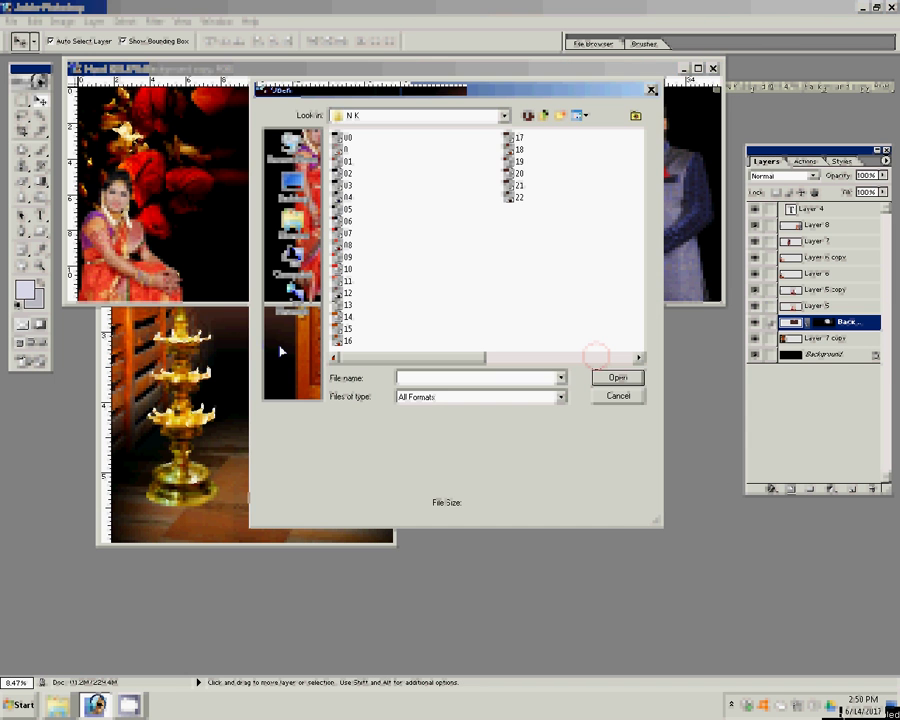
text(4)
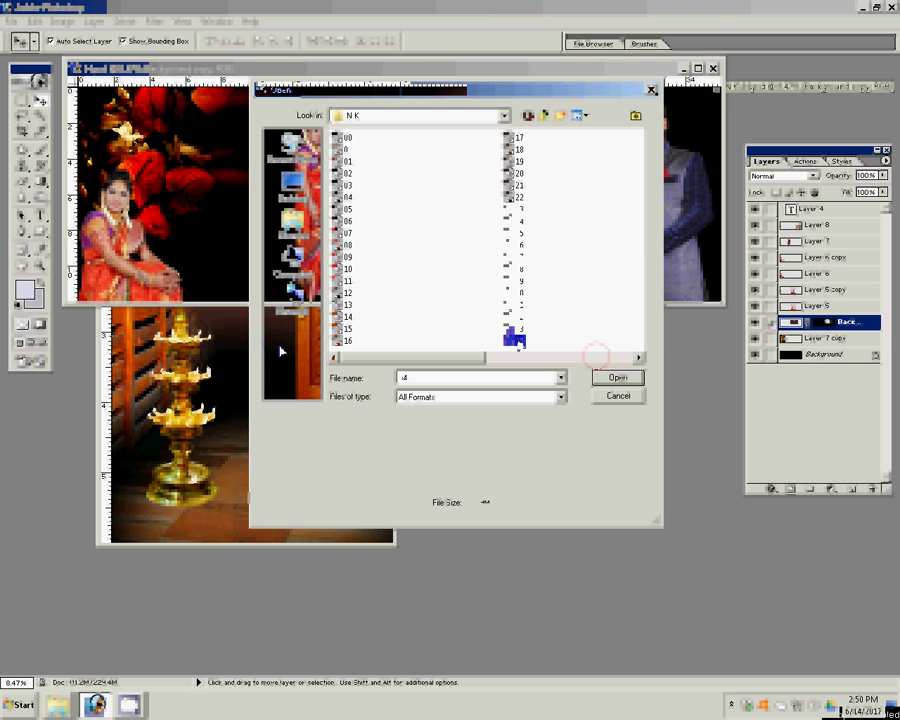
key(Return)
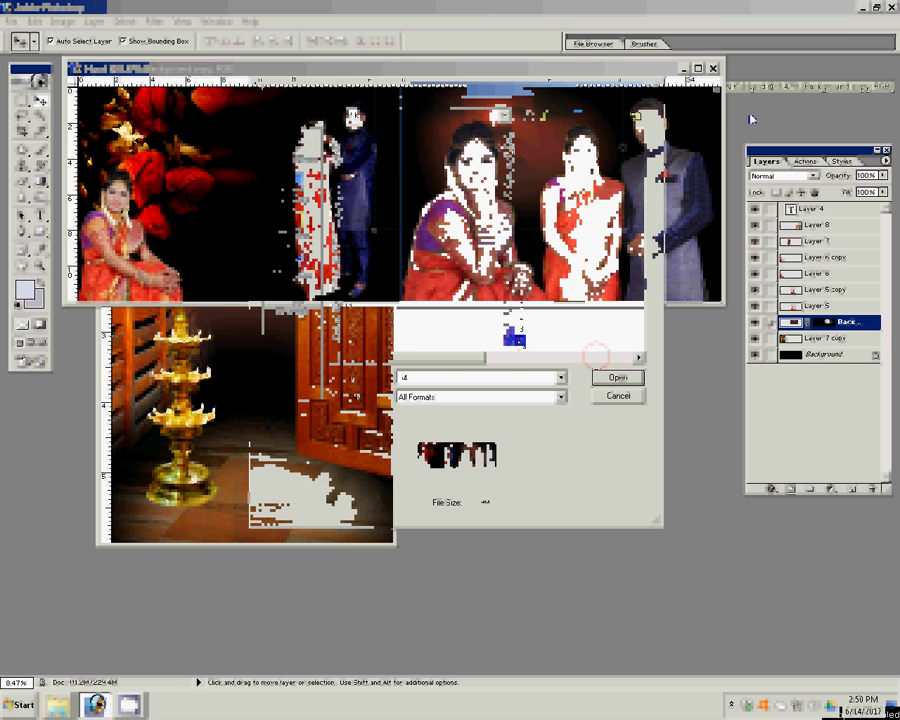